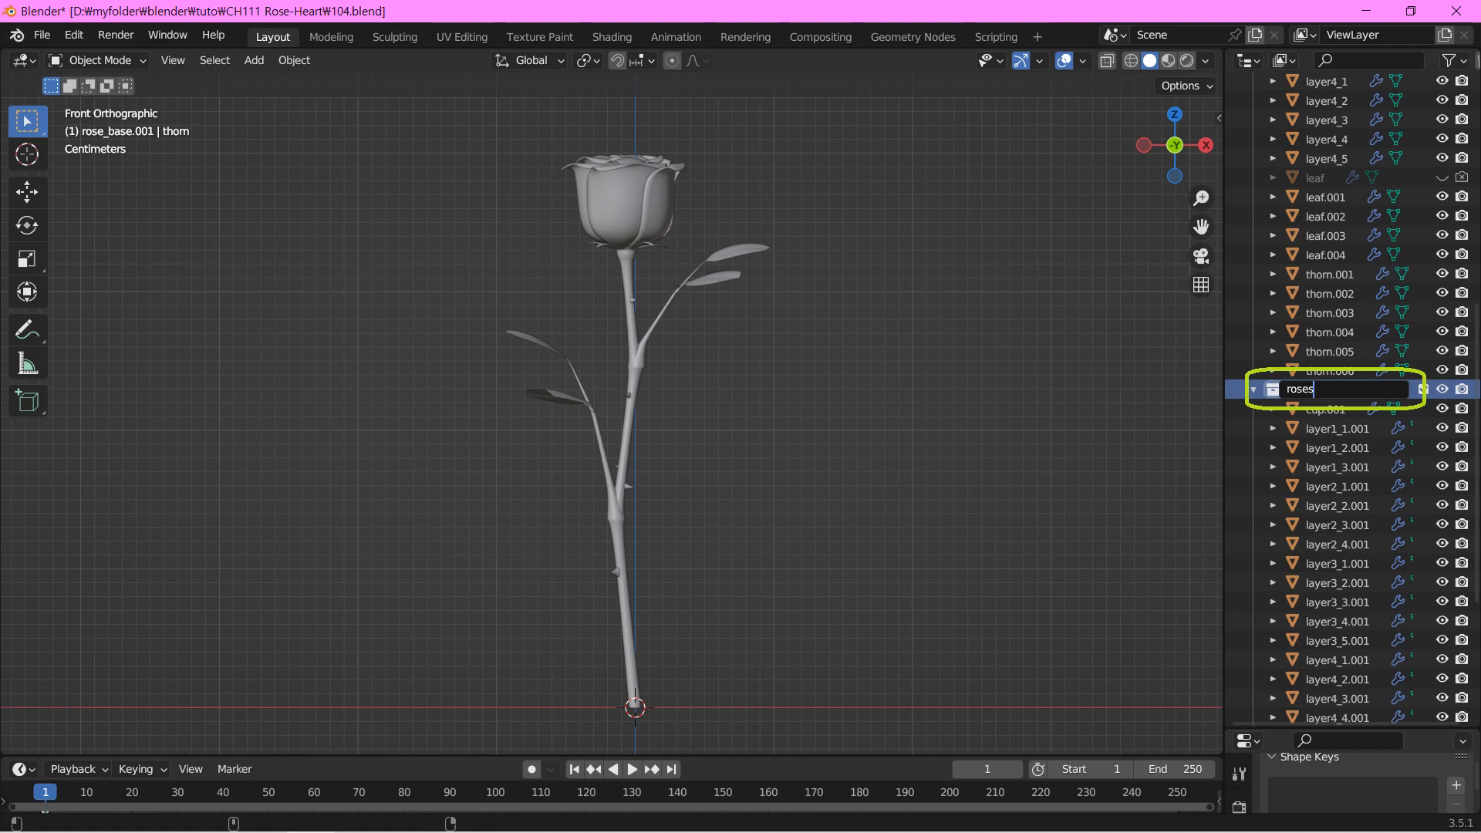
Name the collection holding the rose copies roses, and hide the stem and leaf geometry in the cup.001 mesh
key("Return")
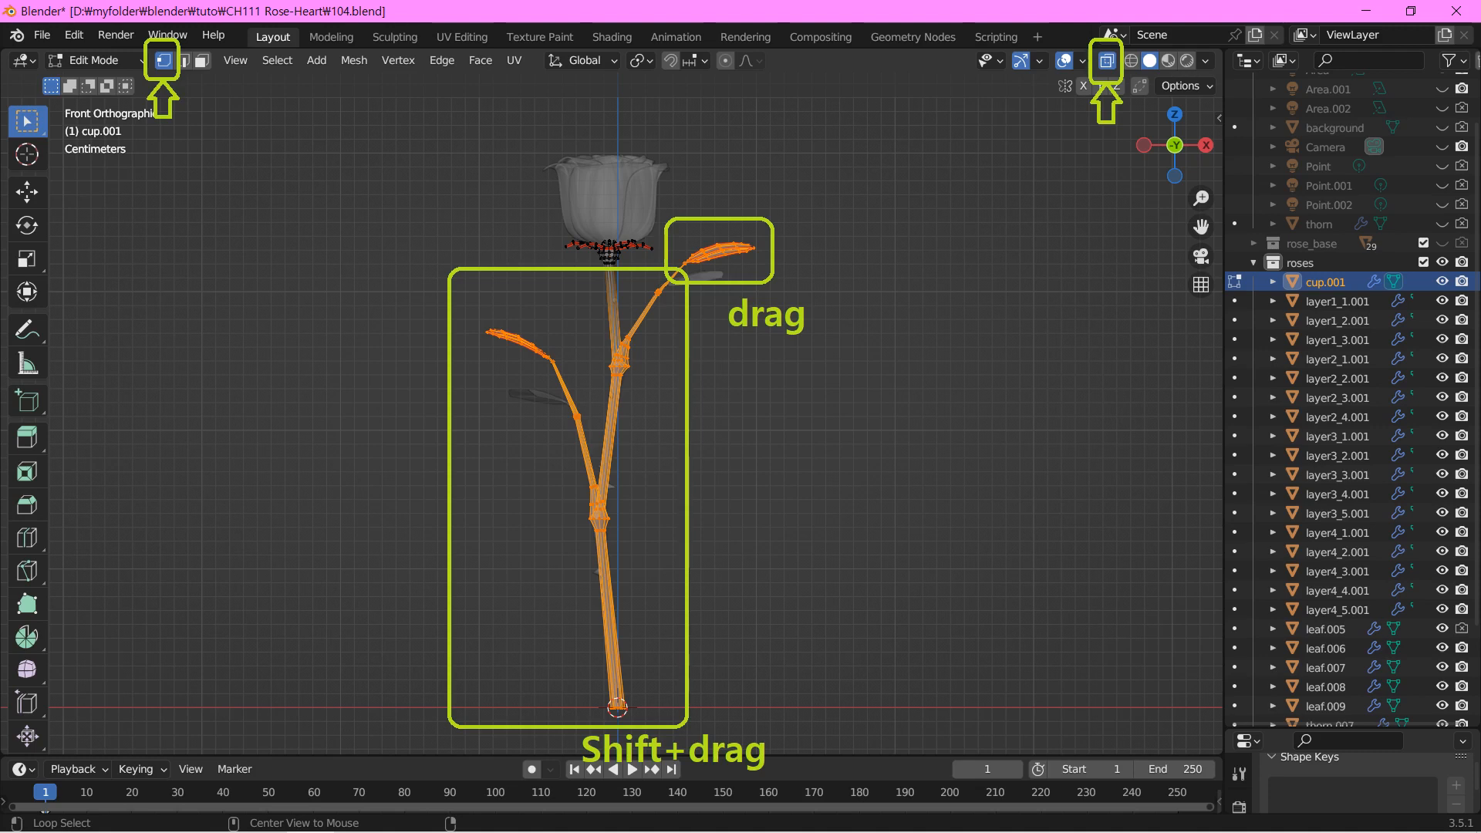
key("h")
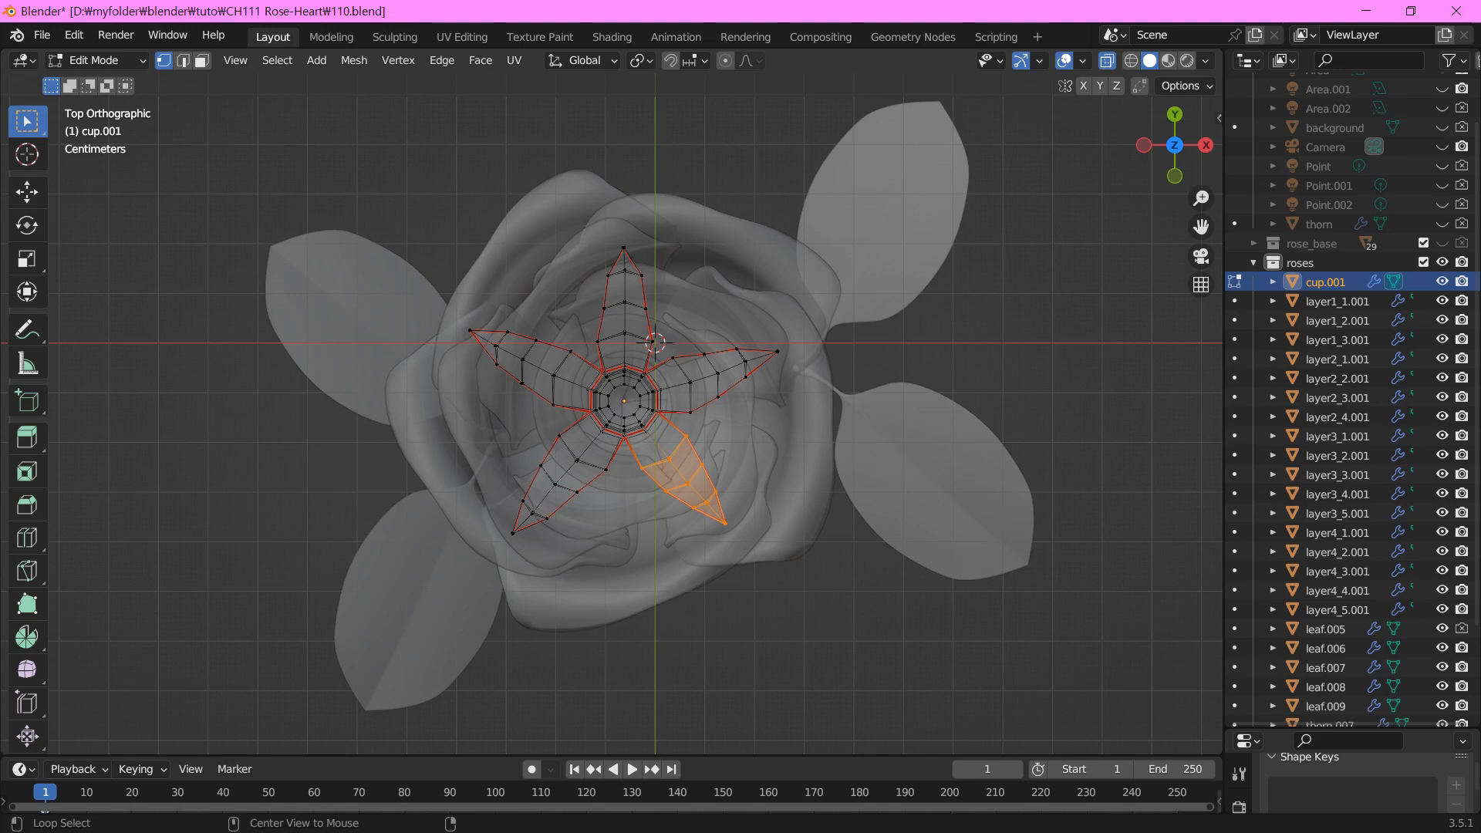
Lengthen the lower-right sepal of cup.001 in top view by moving progressively smaller vertex sets outward toward its tip
key("g")
key("Return")
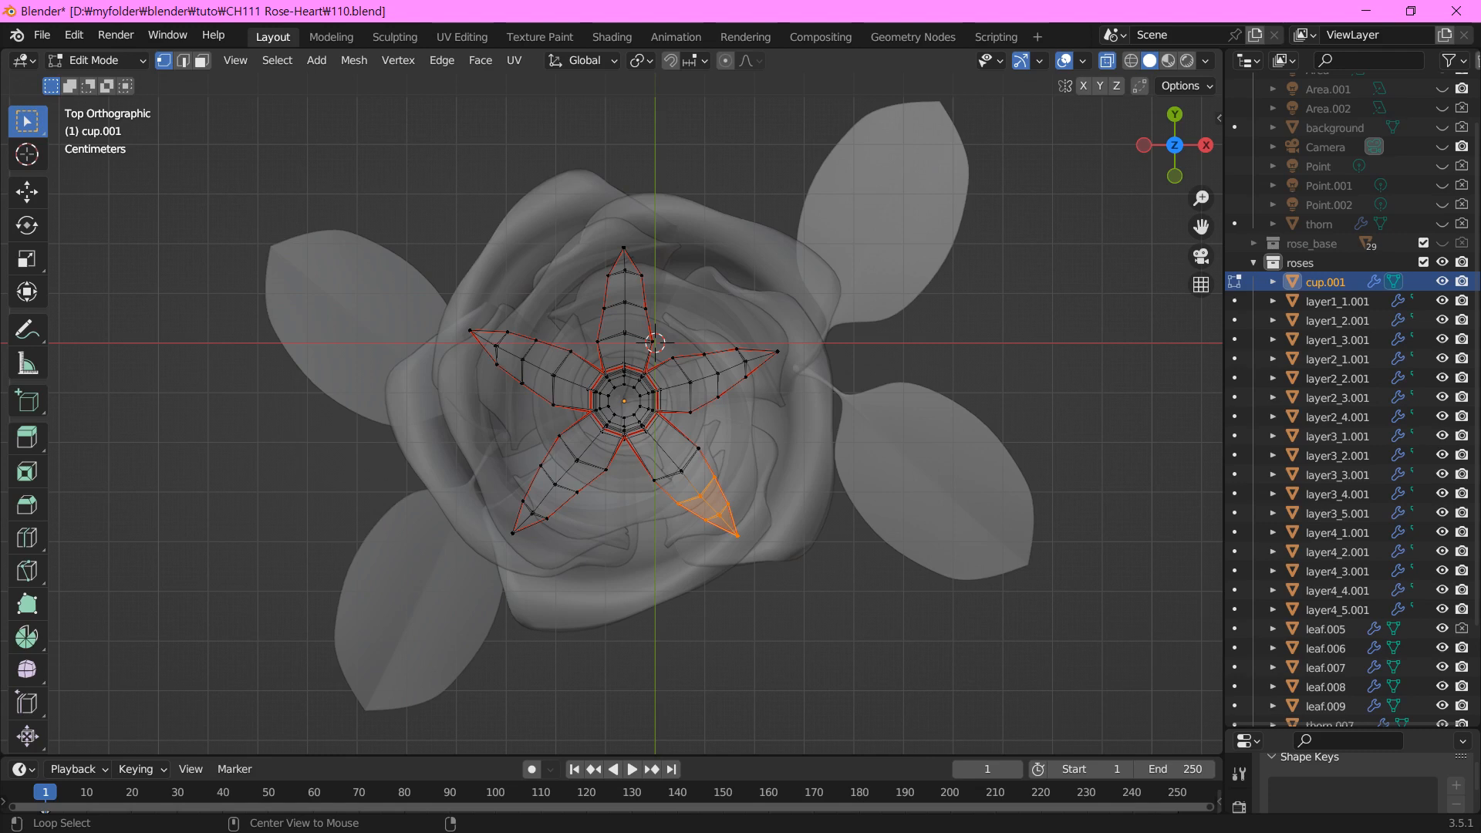
key("g")
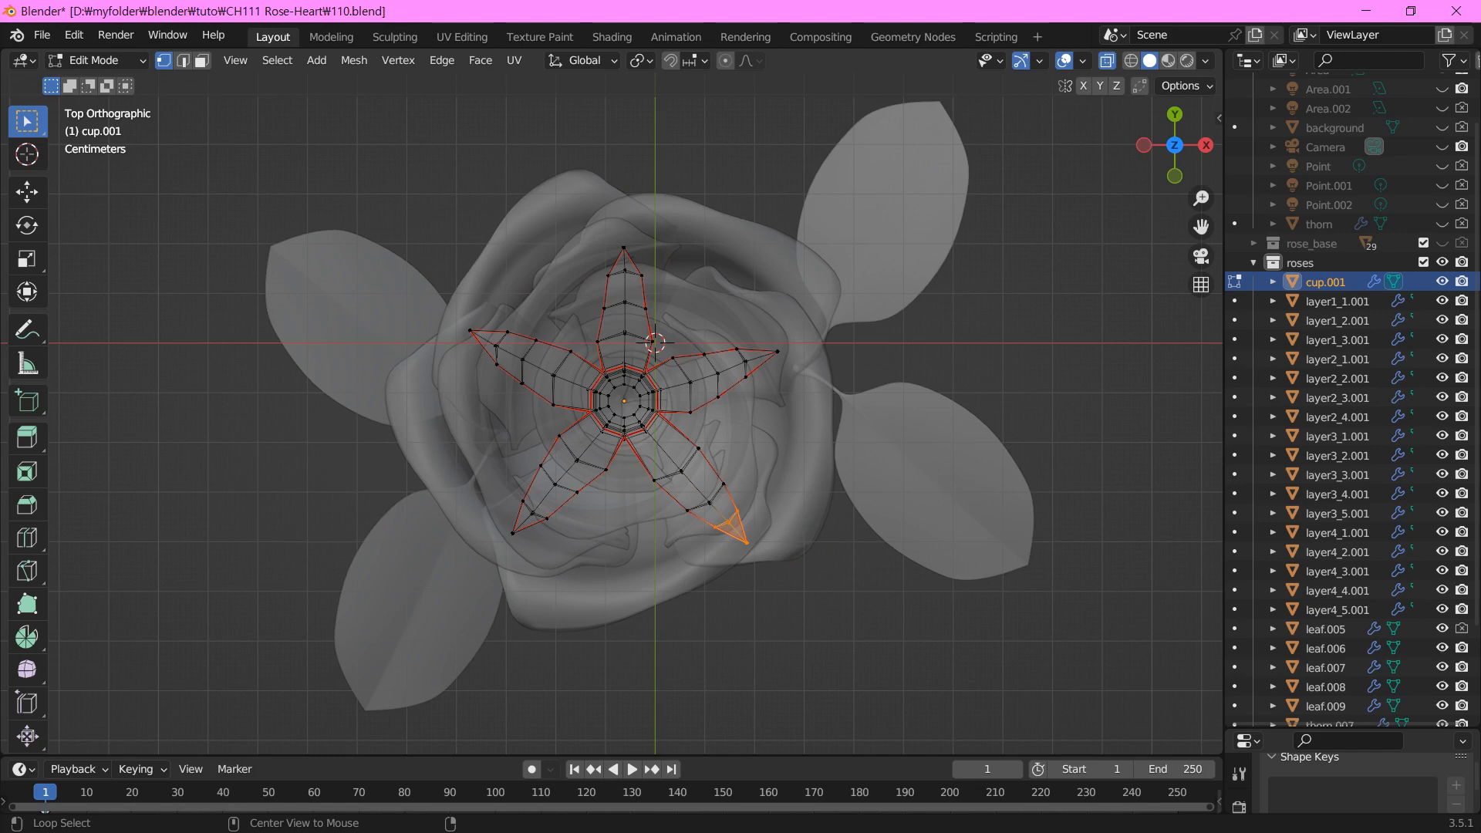
key("g")
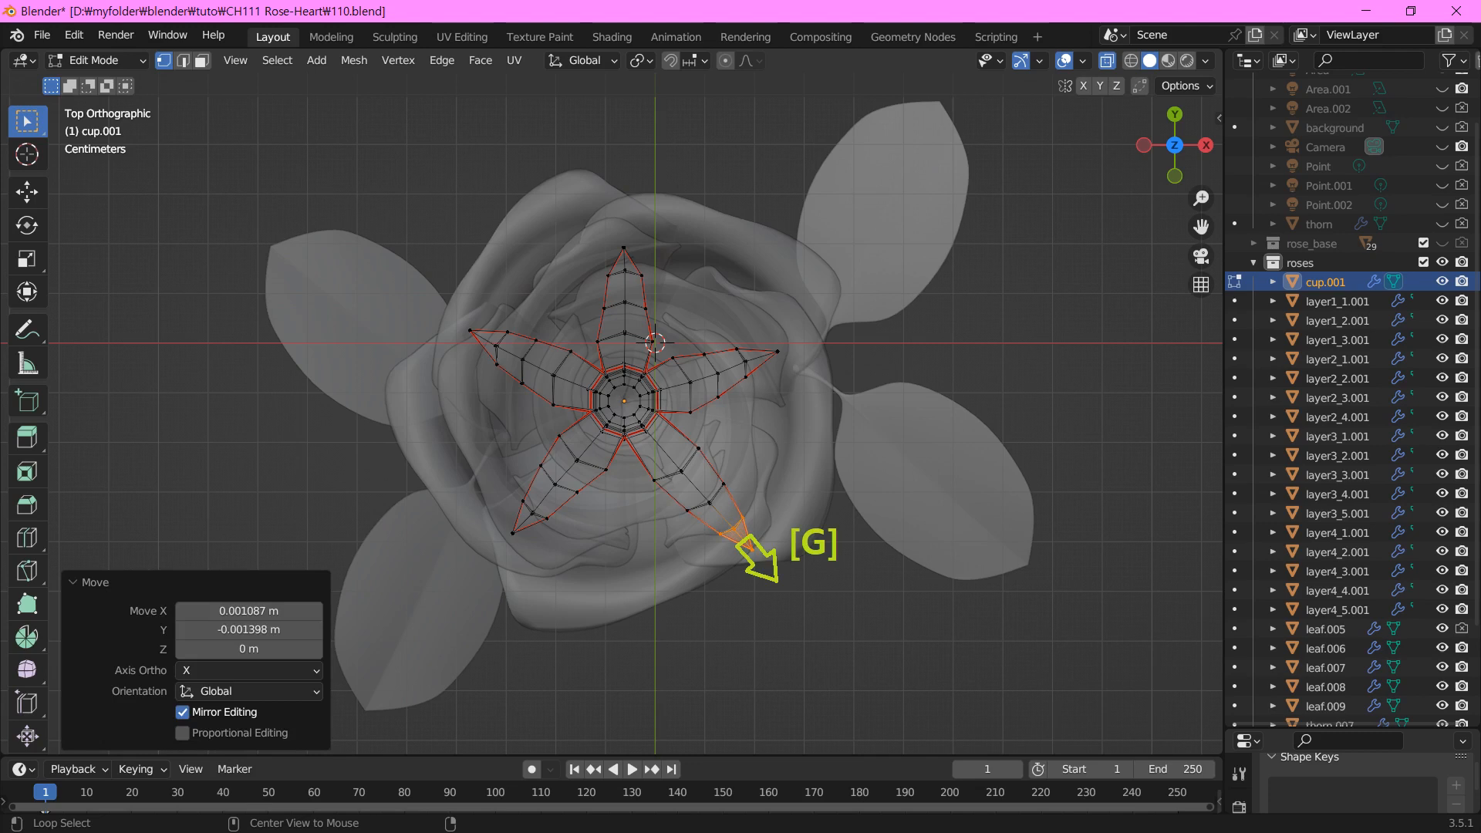
left_click(752, 549)
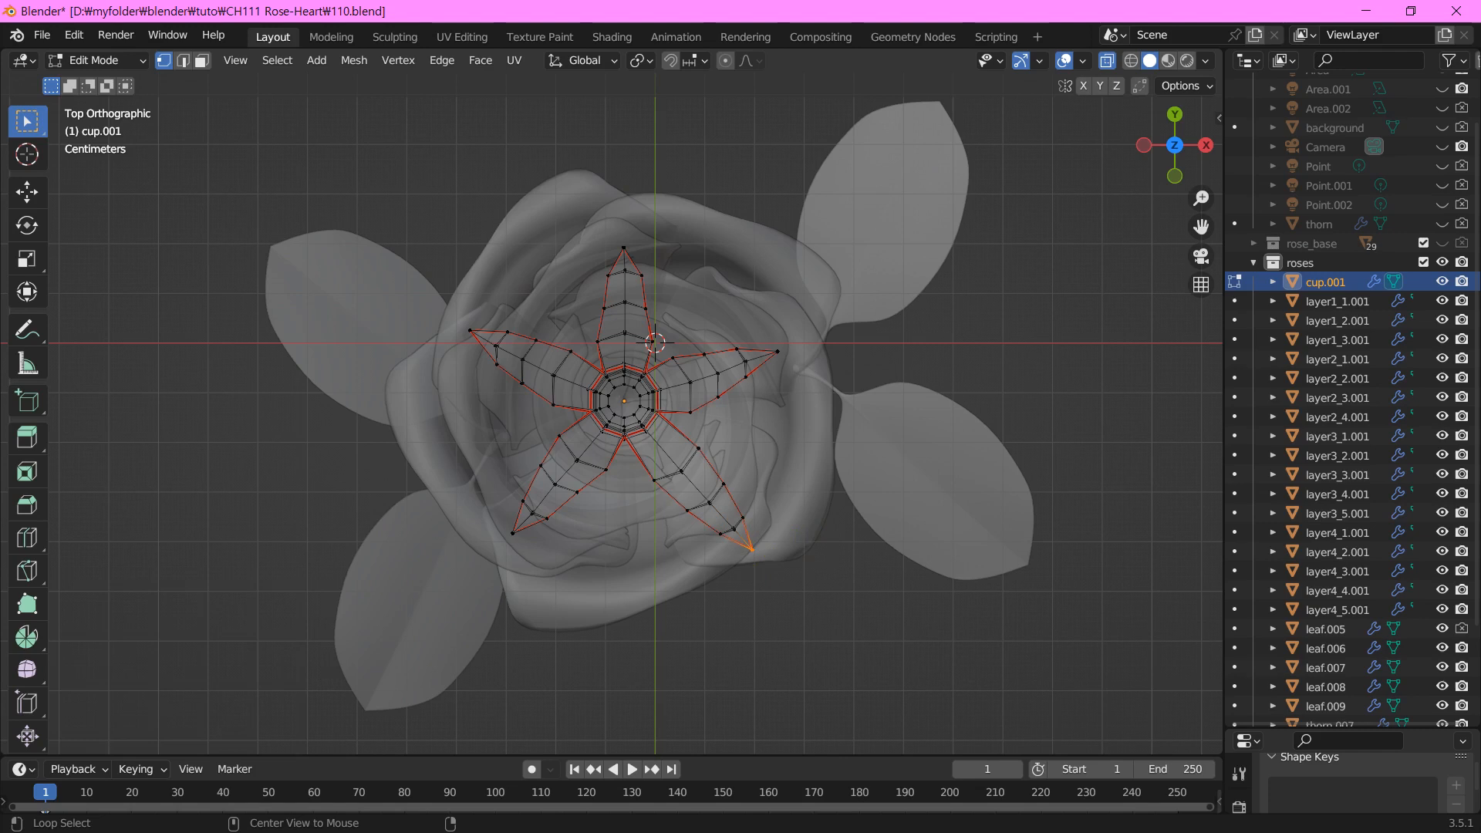
key("g")
left_click(753, 551)
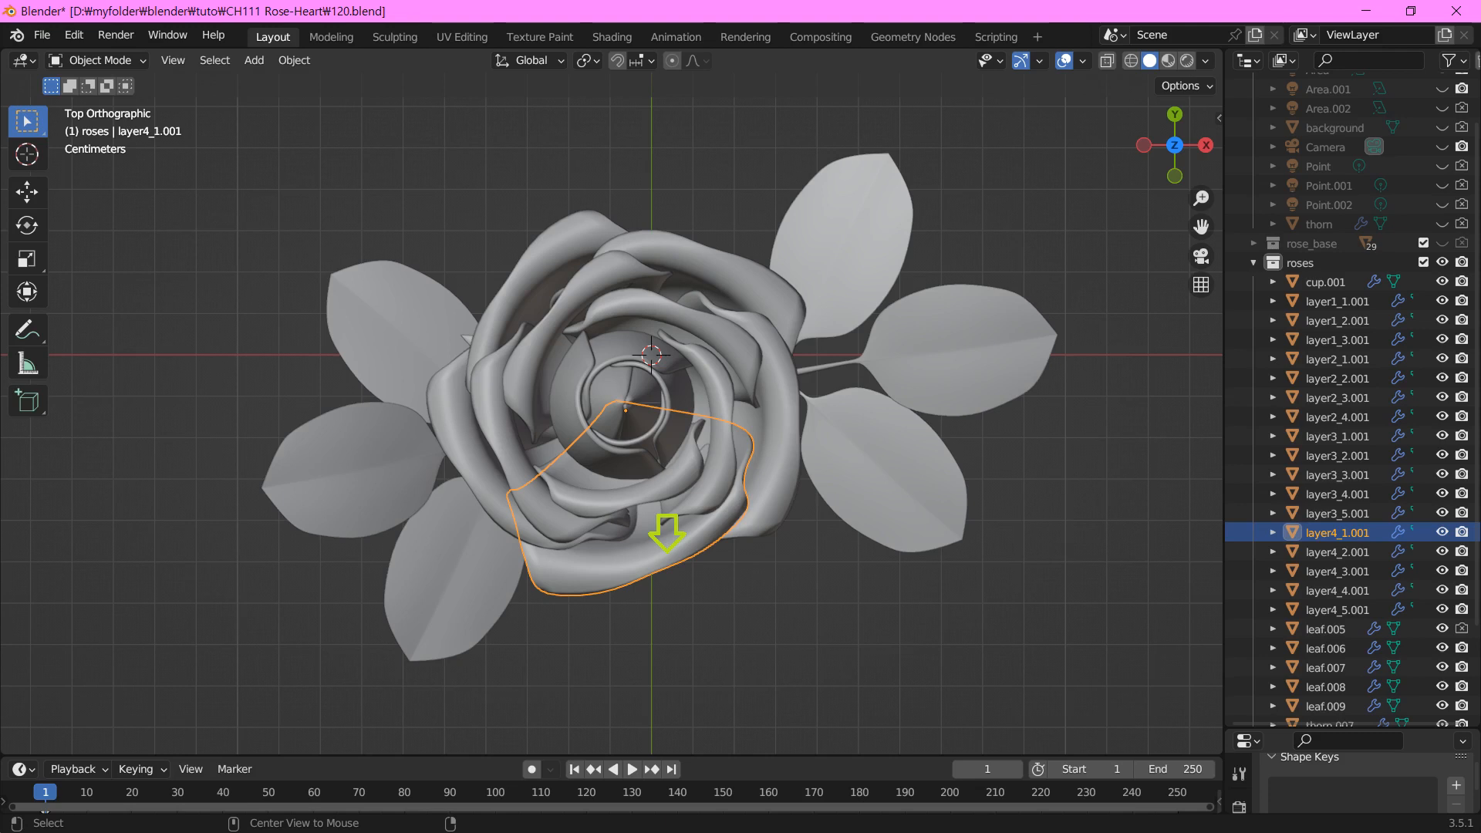
Duplicate the outer petal layer4_1.001, place the copy at the flower's lower-right edge, and tilt it about 10.5° around its local X axis
key("shift+d")
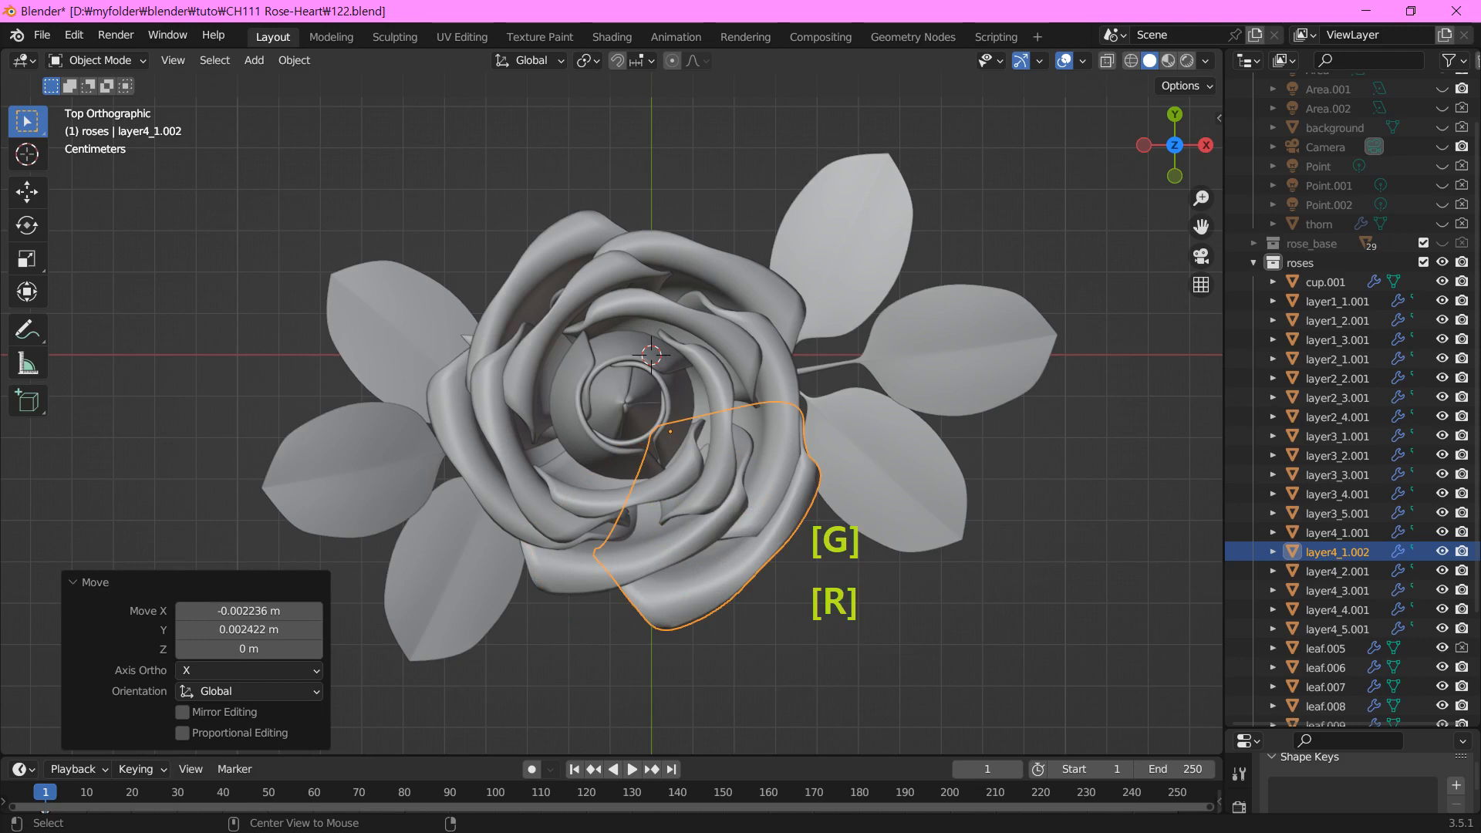
key("r")
key("x")
key("x")
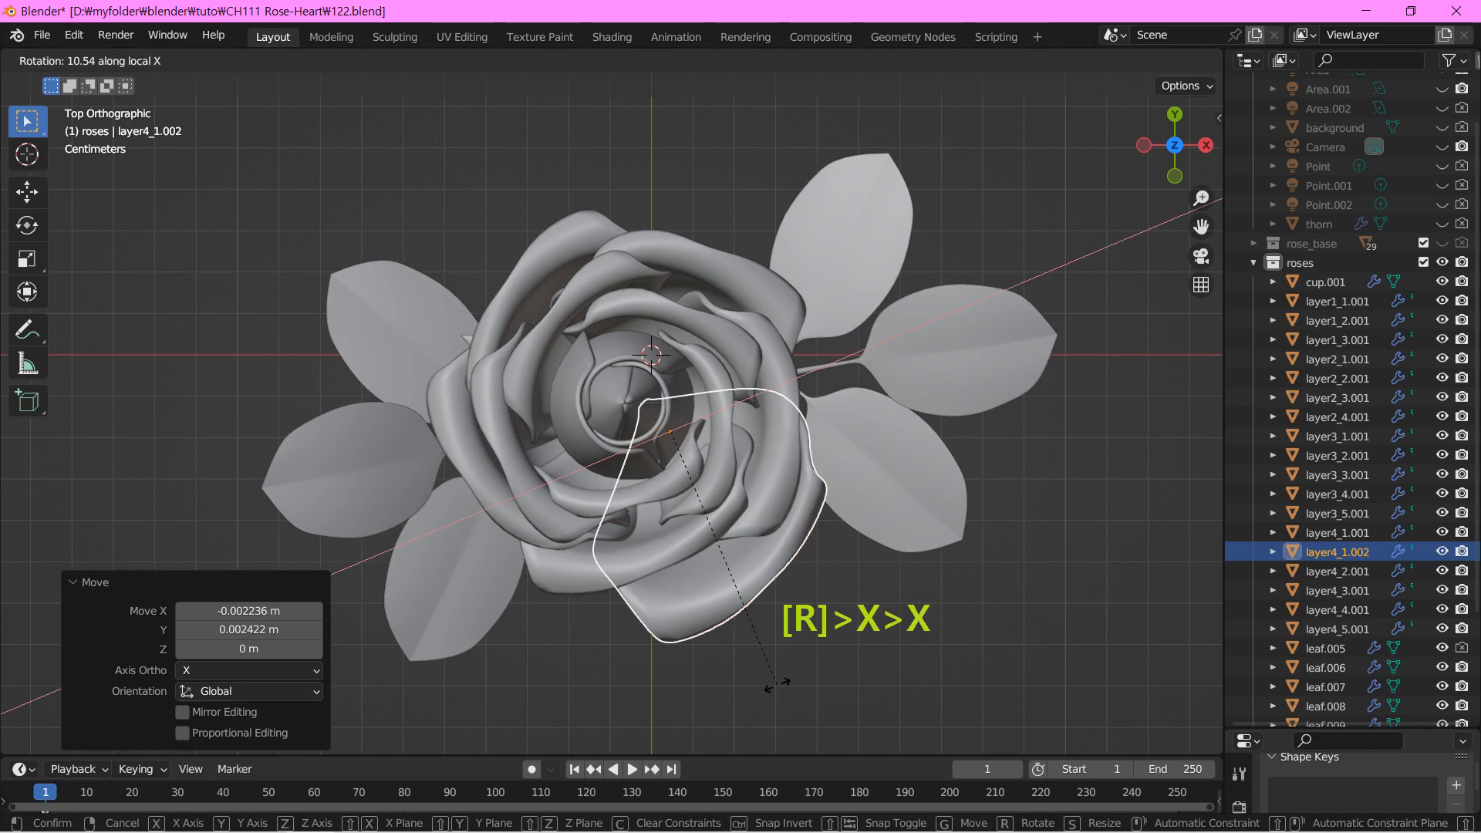
left_click(776, 683)
key("r")
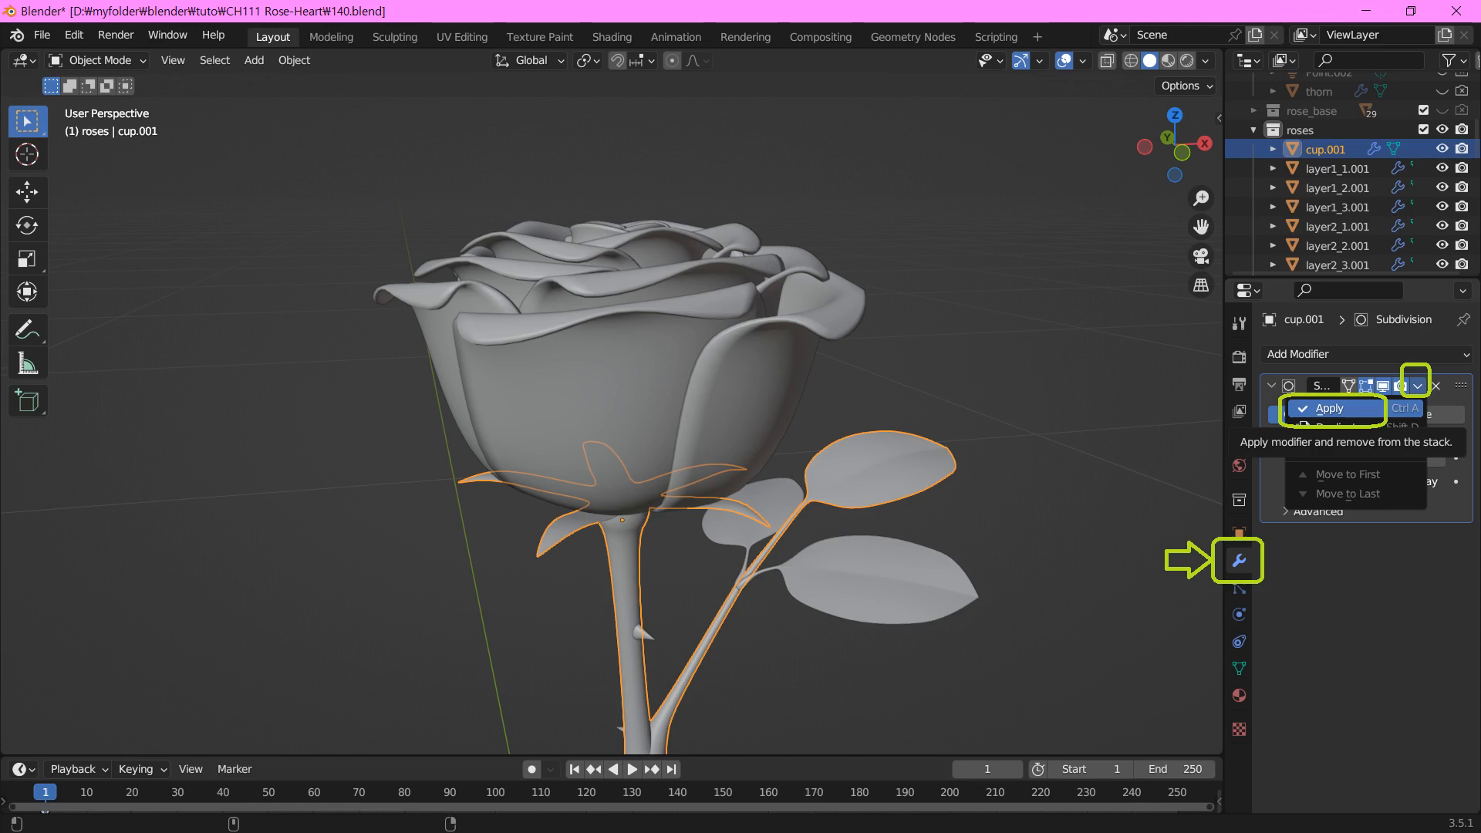
Apply the Subdivision modifier on cup.001 and both the Subdivision and Solidify modifiers on layer1_1.001
left_click(1329, 408)
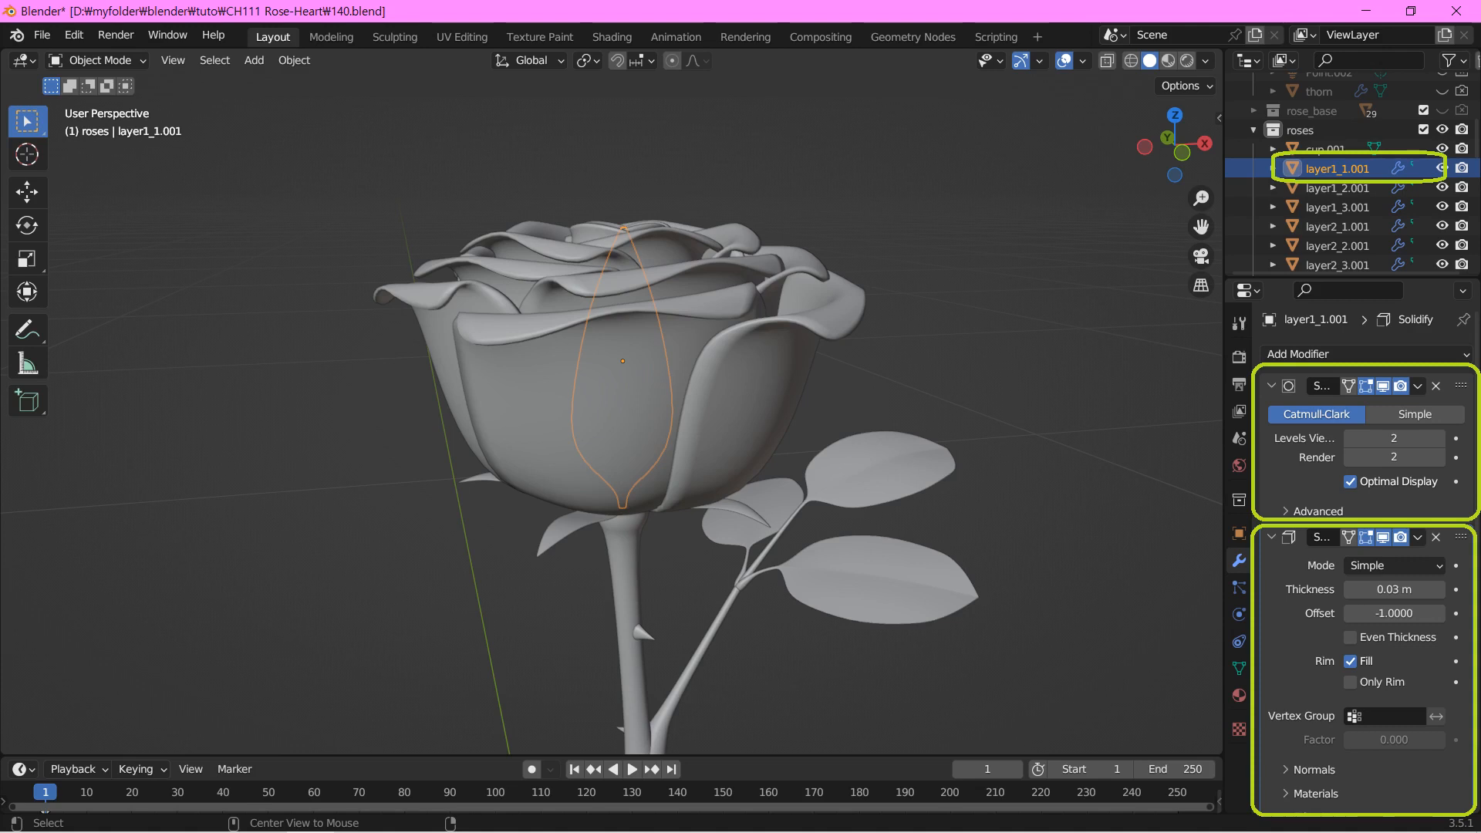
left_click(1418, 385)
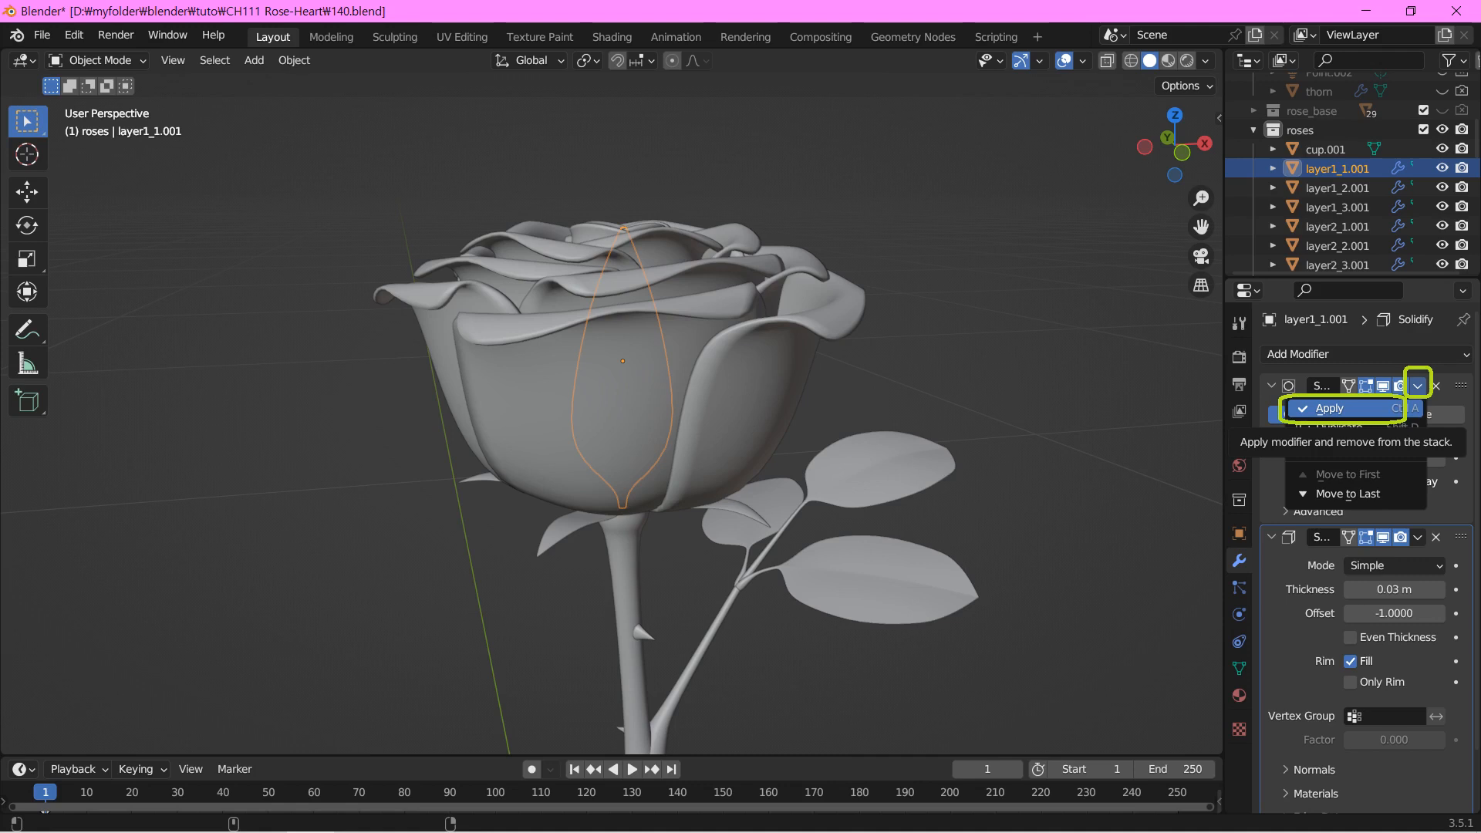
left_click(1329, 408)
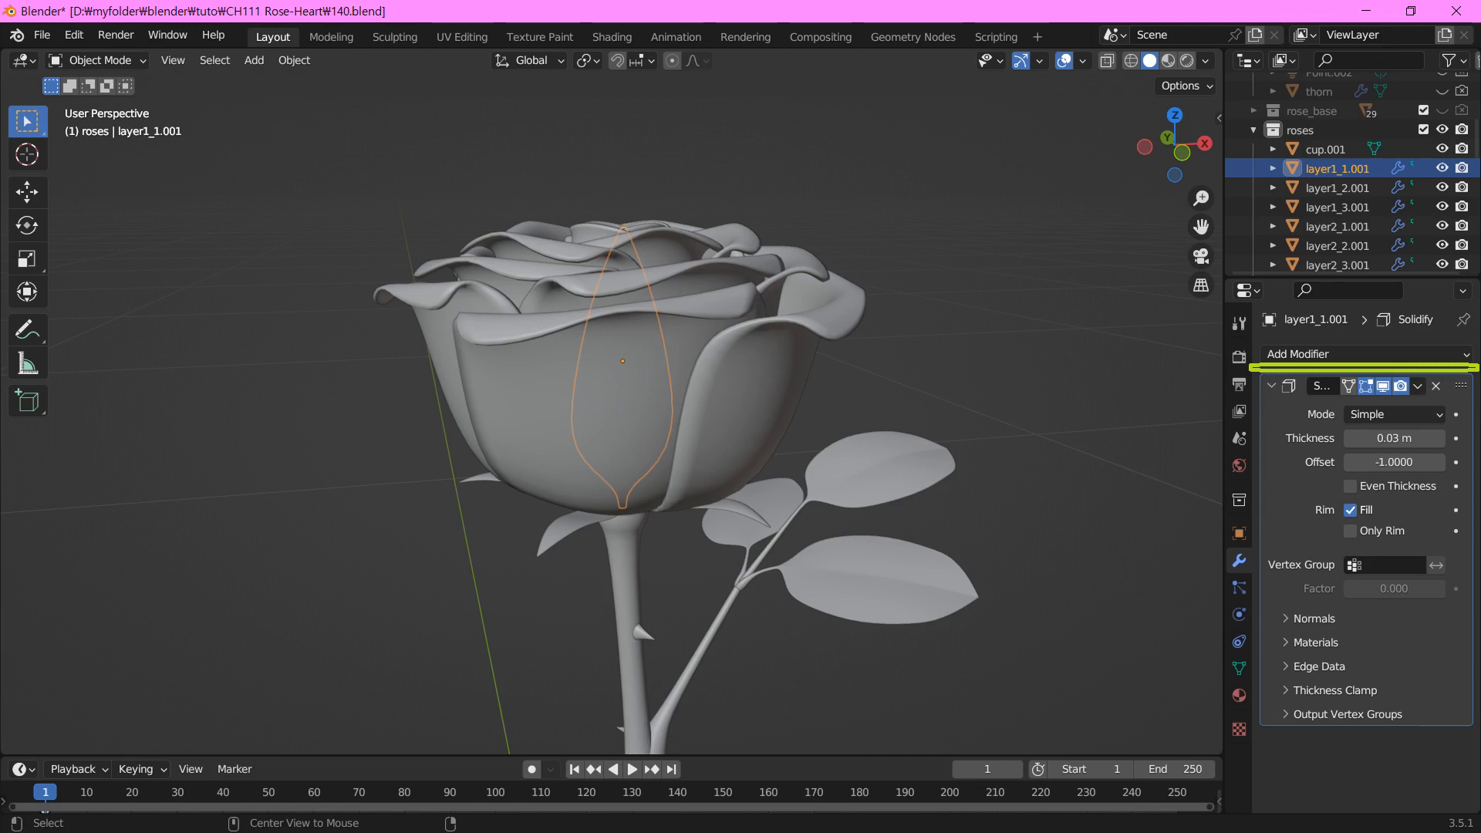
left_click(1418, 386)
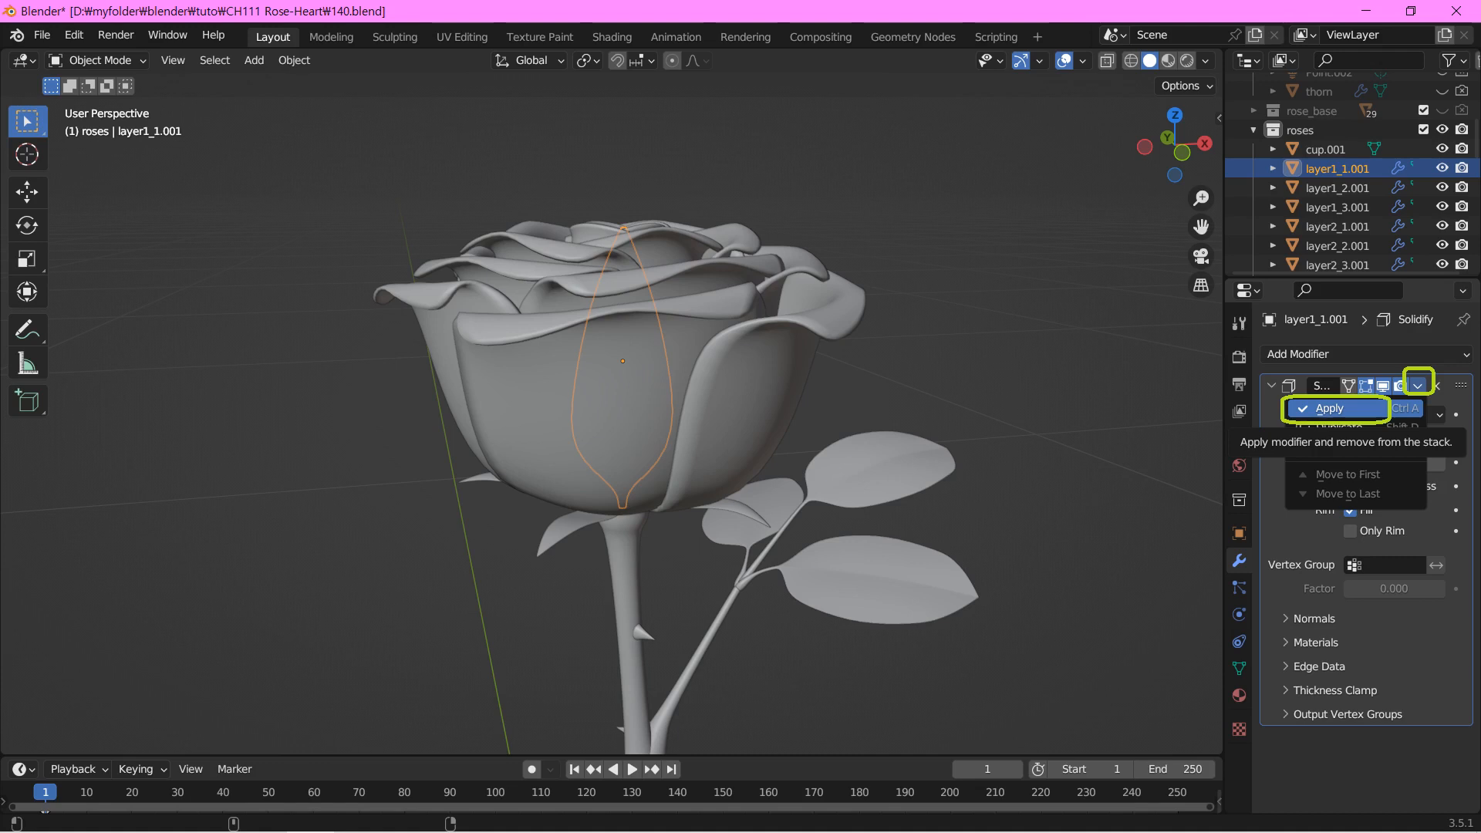
left_click(1329, 408)
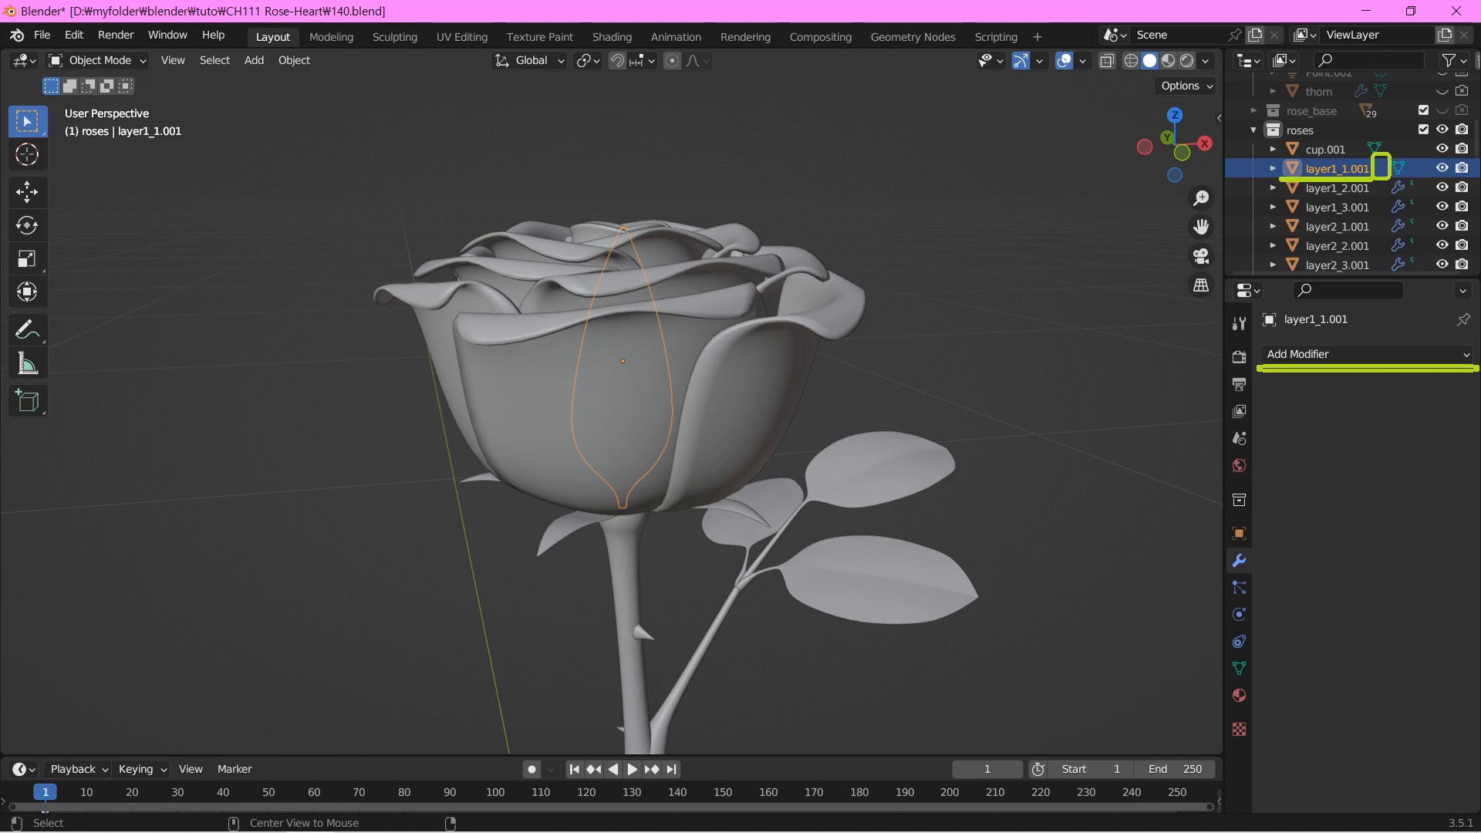
Apply all modifiers on the remaining petals, leaves and thorns, from layer1_2.001 through thorn.012
left_click(1337, 188)
left_click(1417, 386)
left_click(1328, 408)
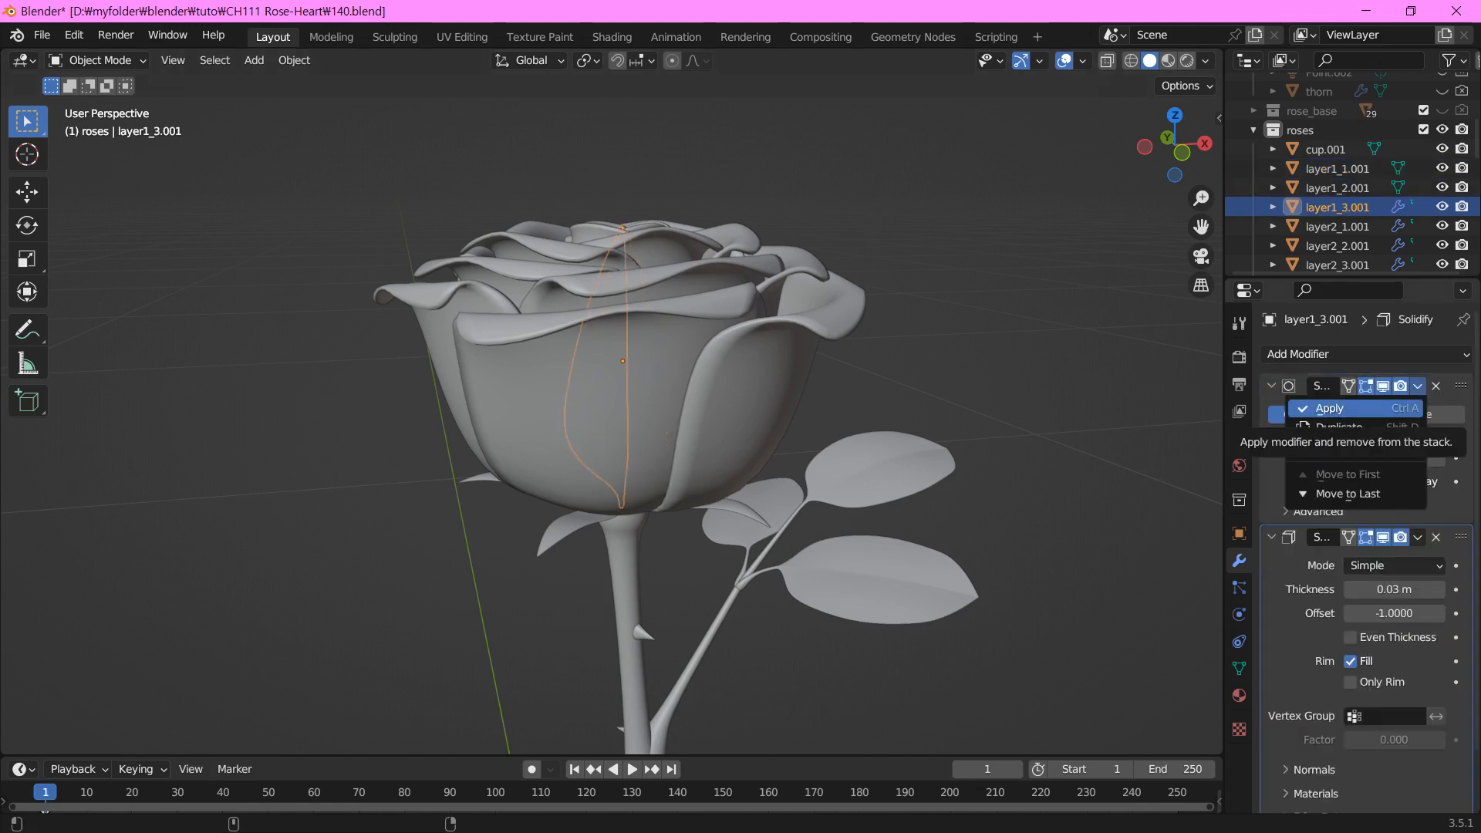
left_click(1328, 408)
left_click(1328, 408)
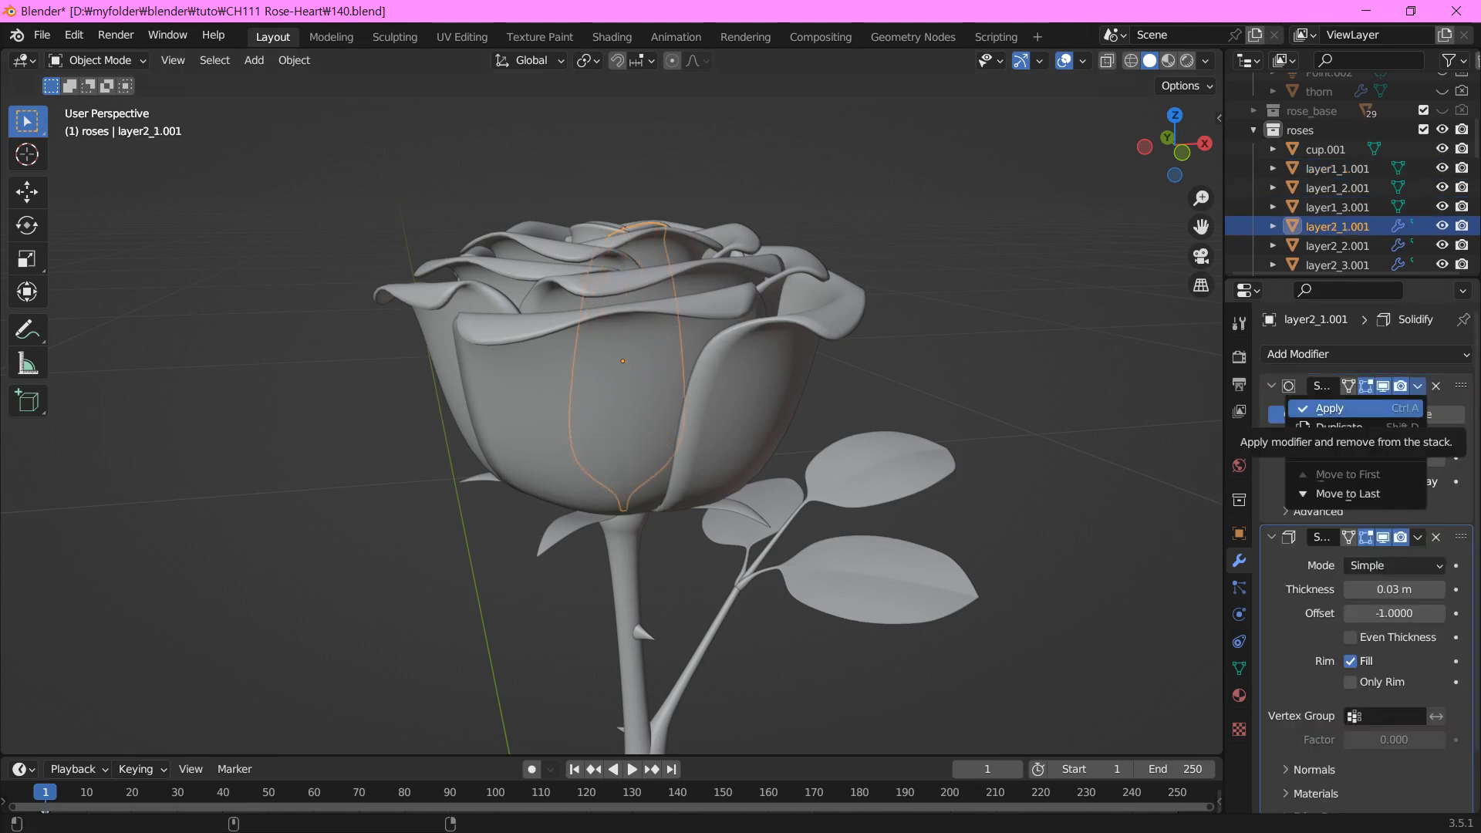
left_click(1328, 408)
left_click(1328, 408)
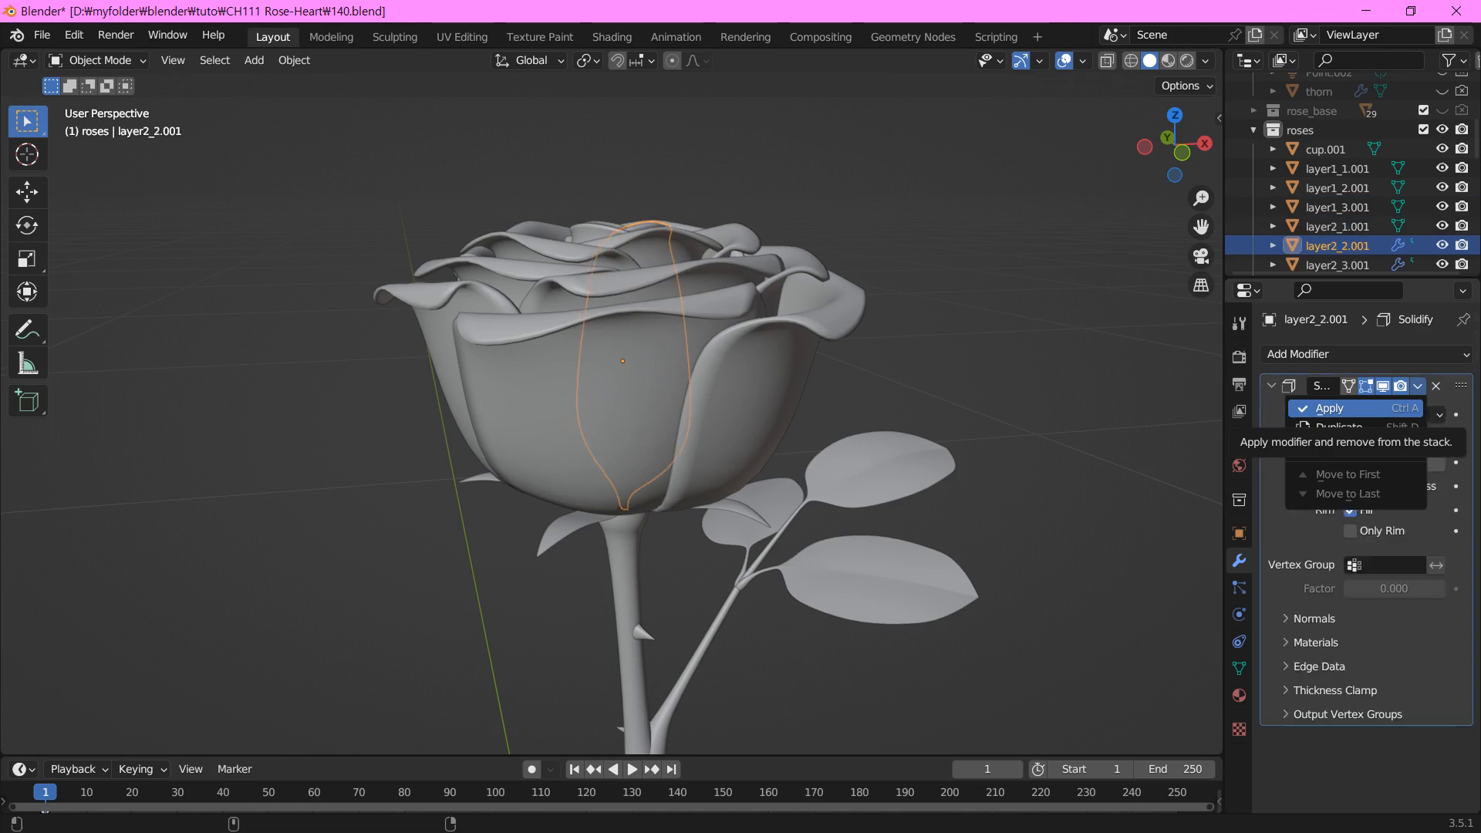
left_click(1328, 408)
left_click(1328, 408)
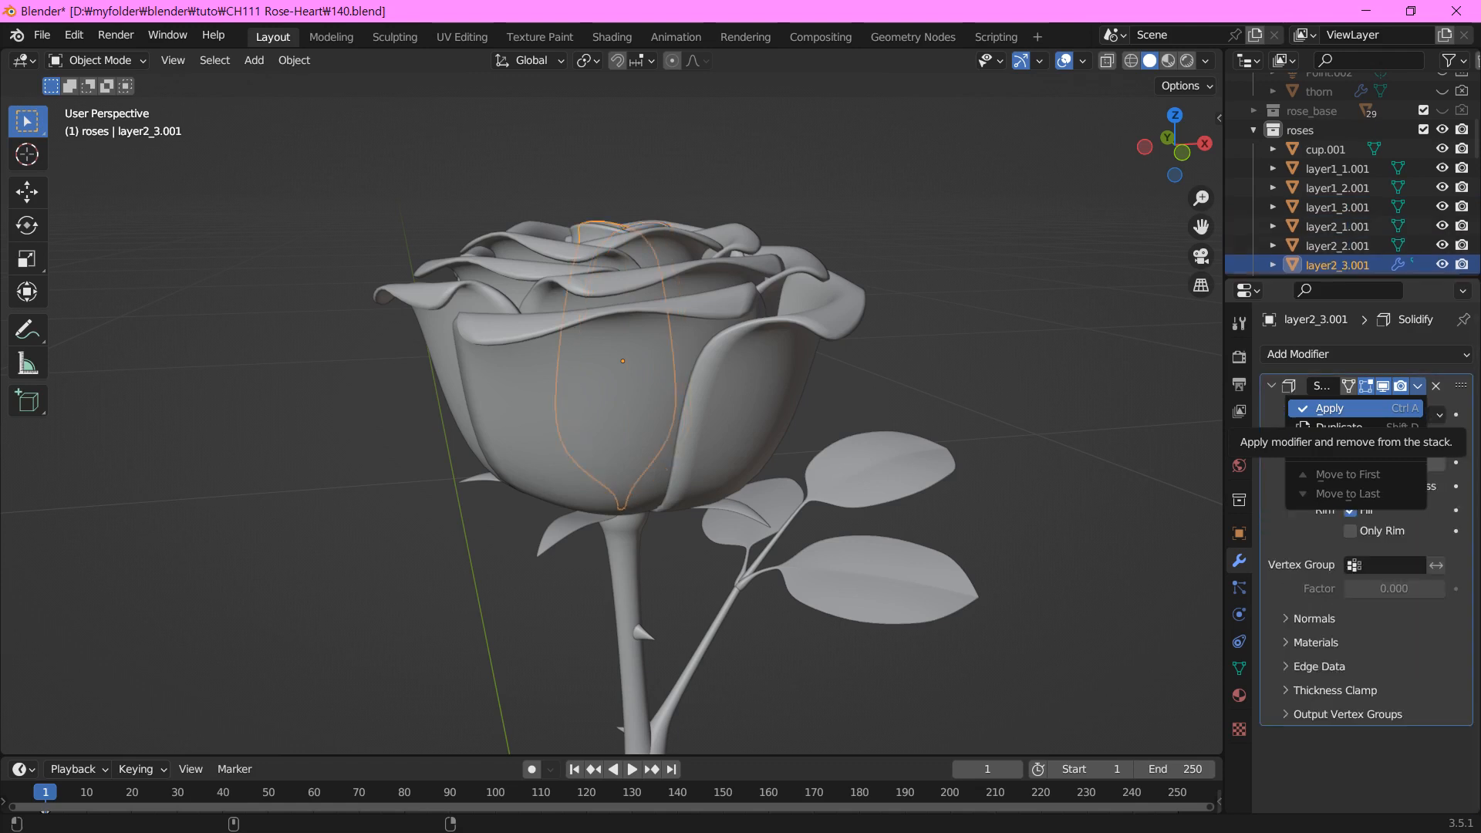
left_click(1328, 408)
left_click(1328, 408)
left_click(1328, 408)
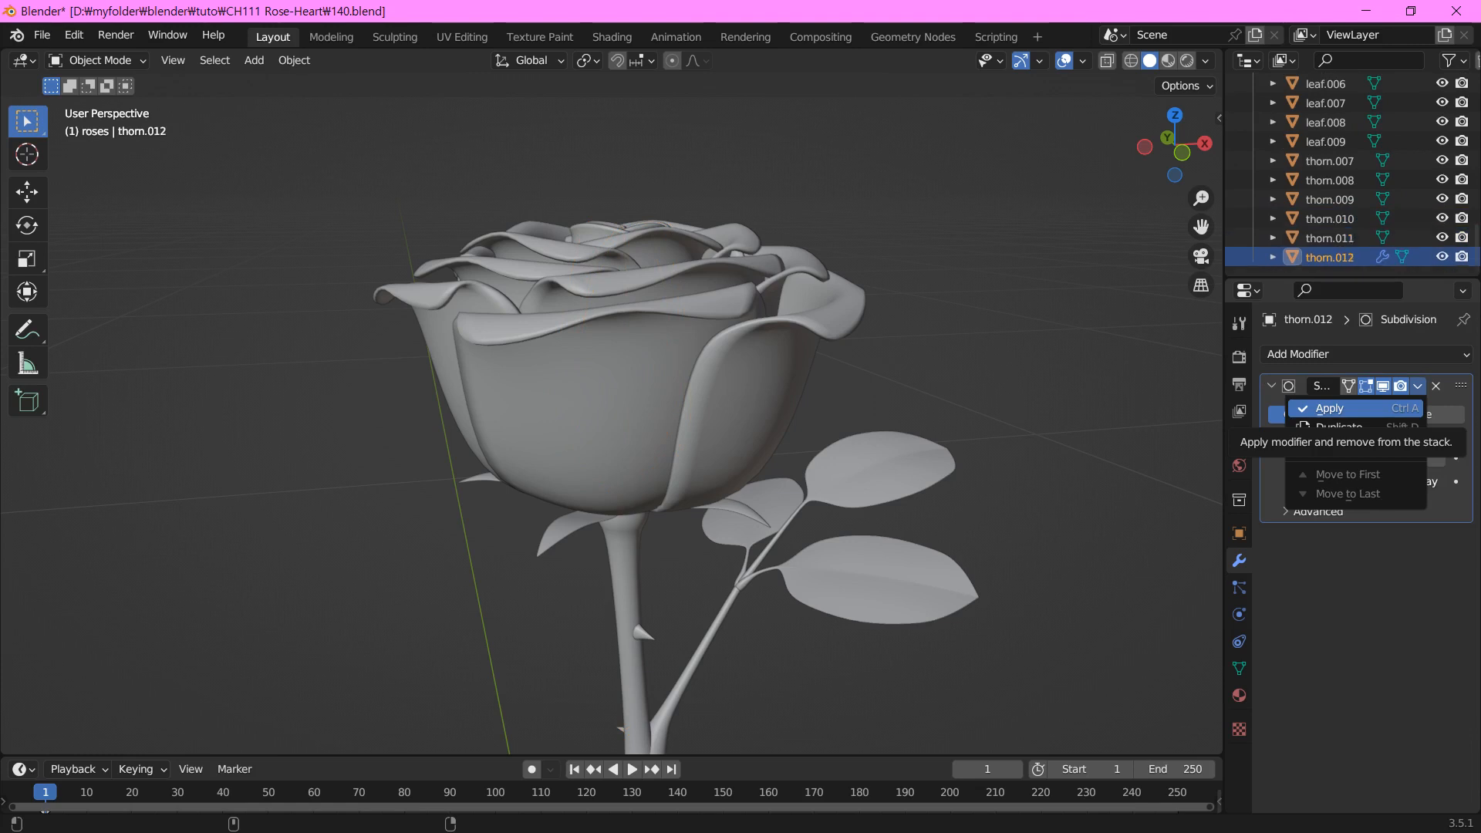
left_click(1328, 408)
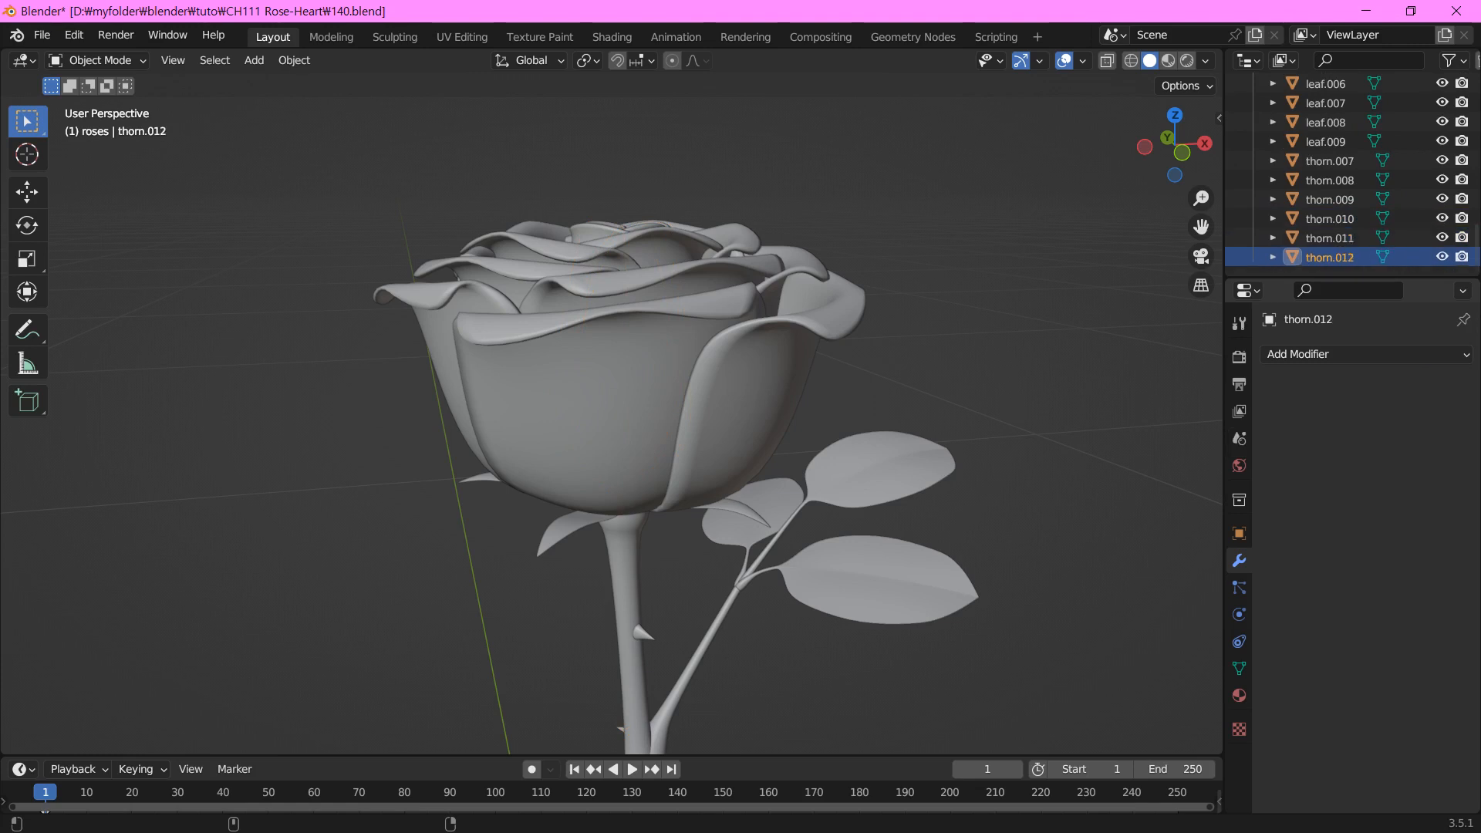
Join all visible rose parts into one object and reveal its hidden geometry
key("a")
key("ctrl+j")
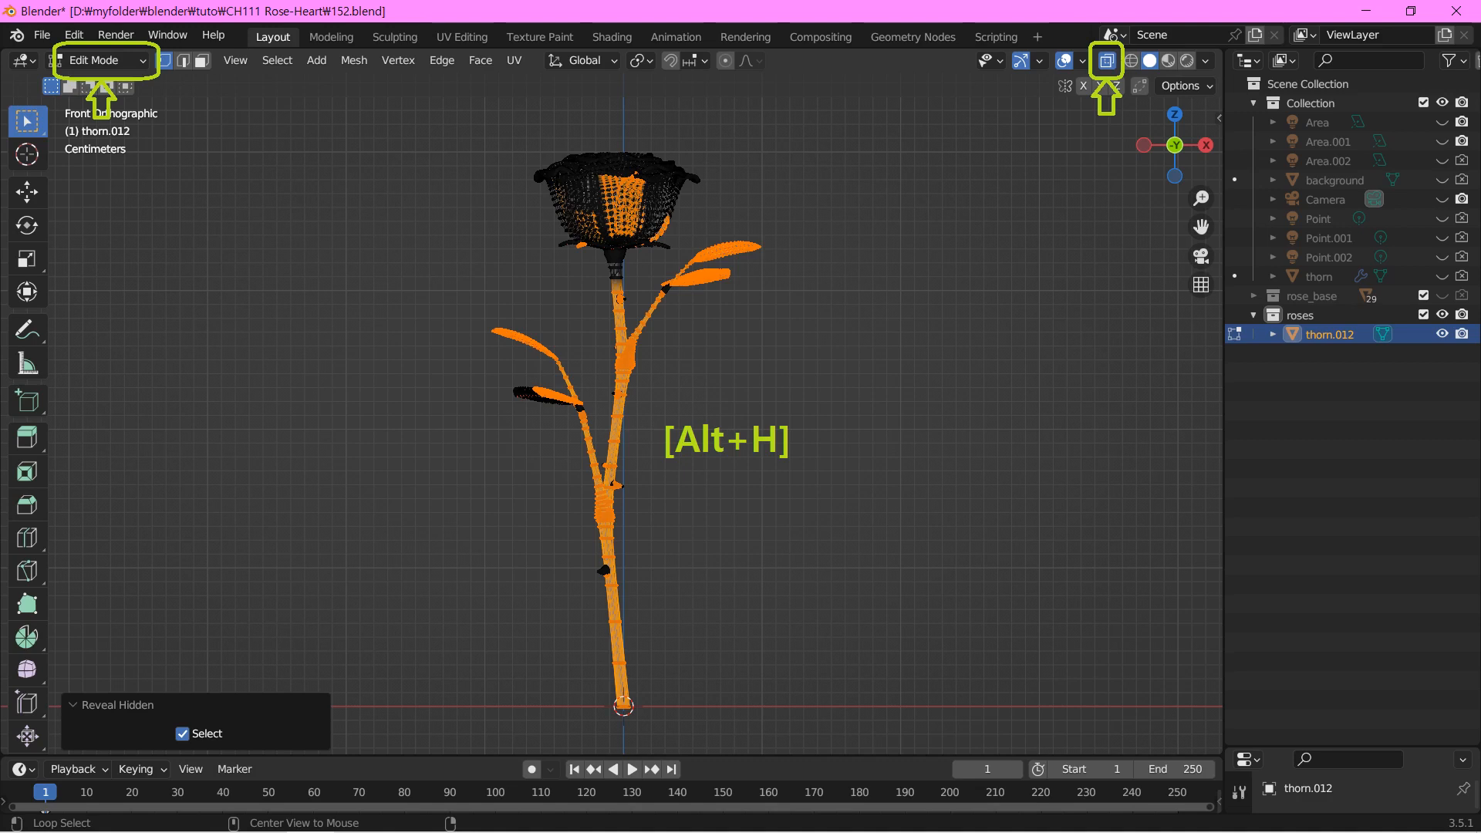
Separate the flower head and upper stem from the joined mesh and name the new object rose05
key("ctrl+i")
key("p")
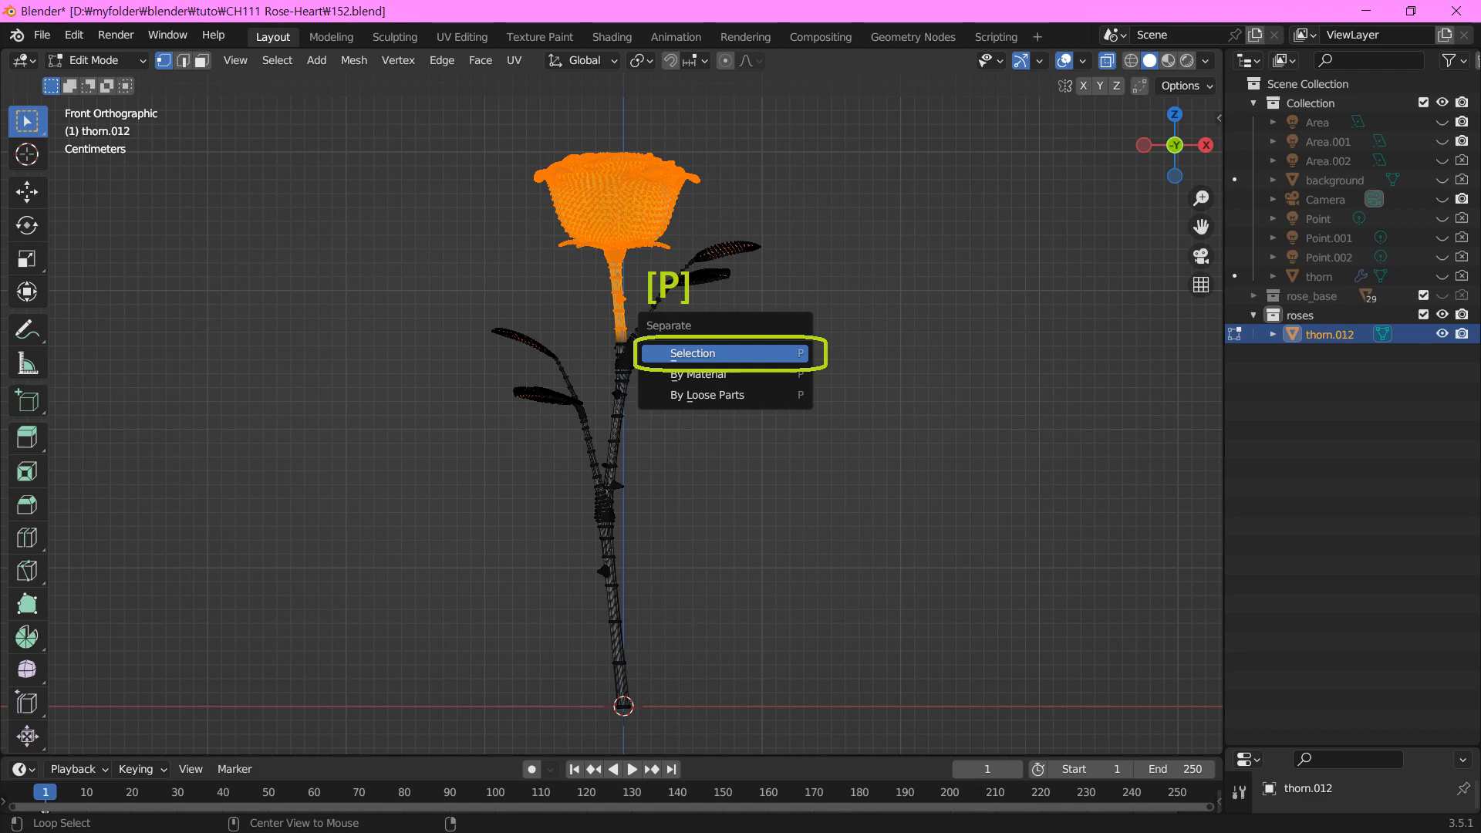
key("Return")
type("rose05")
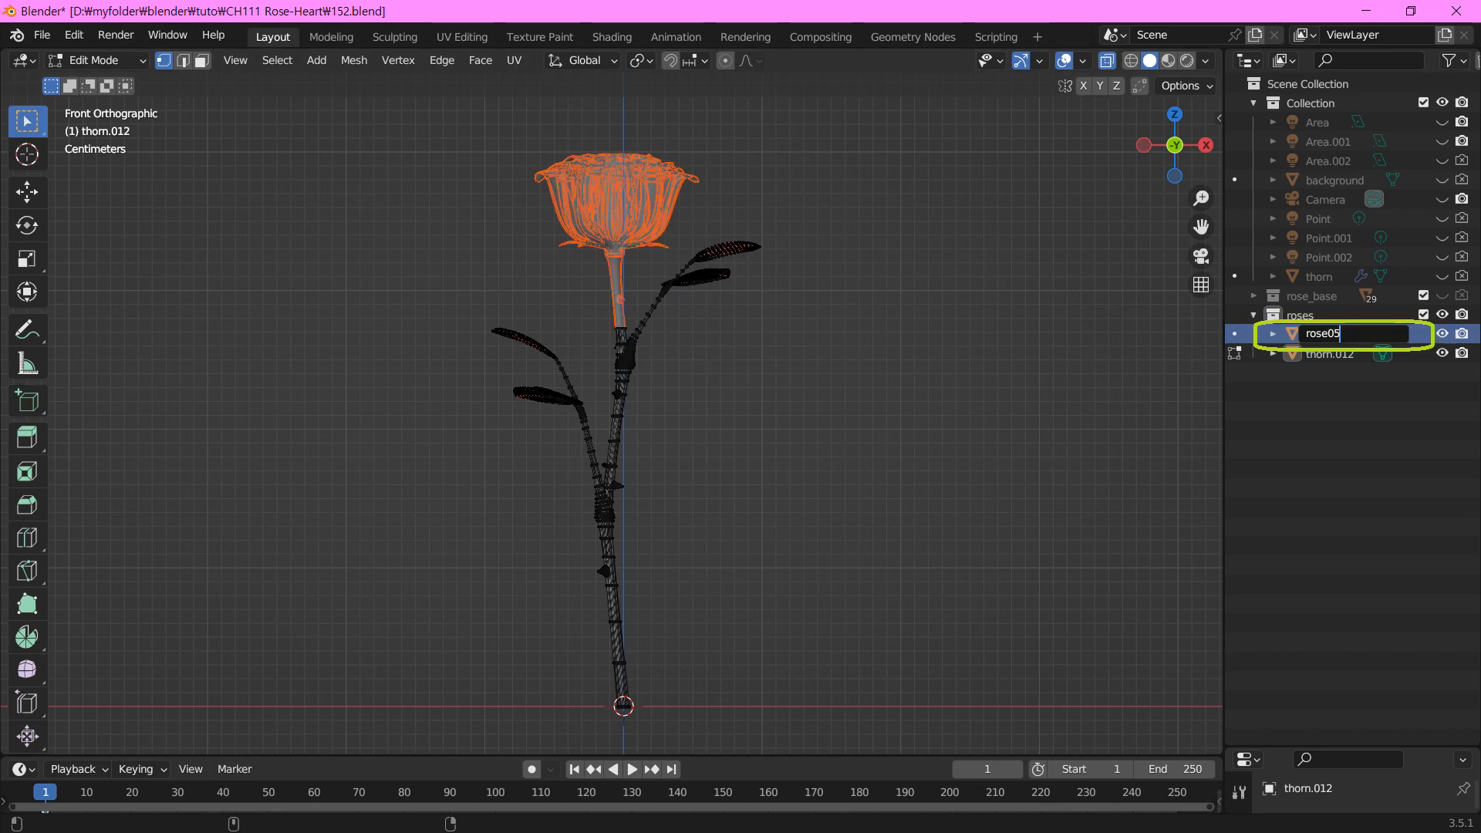
key("Return")
Separate the right branch with its leaves into its own object and name it leaf03
key("p")
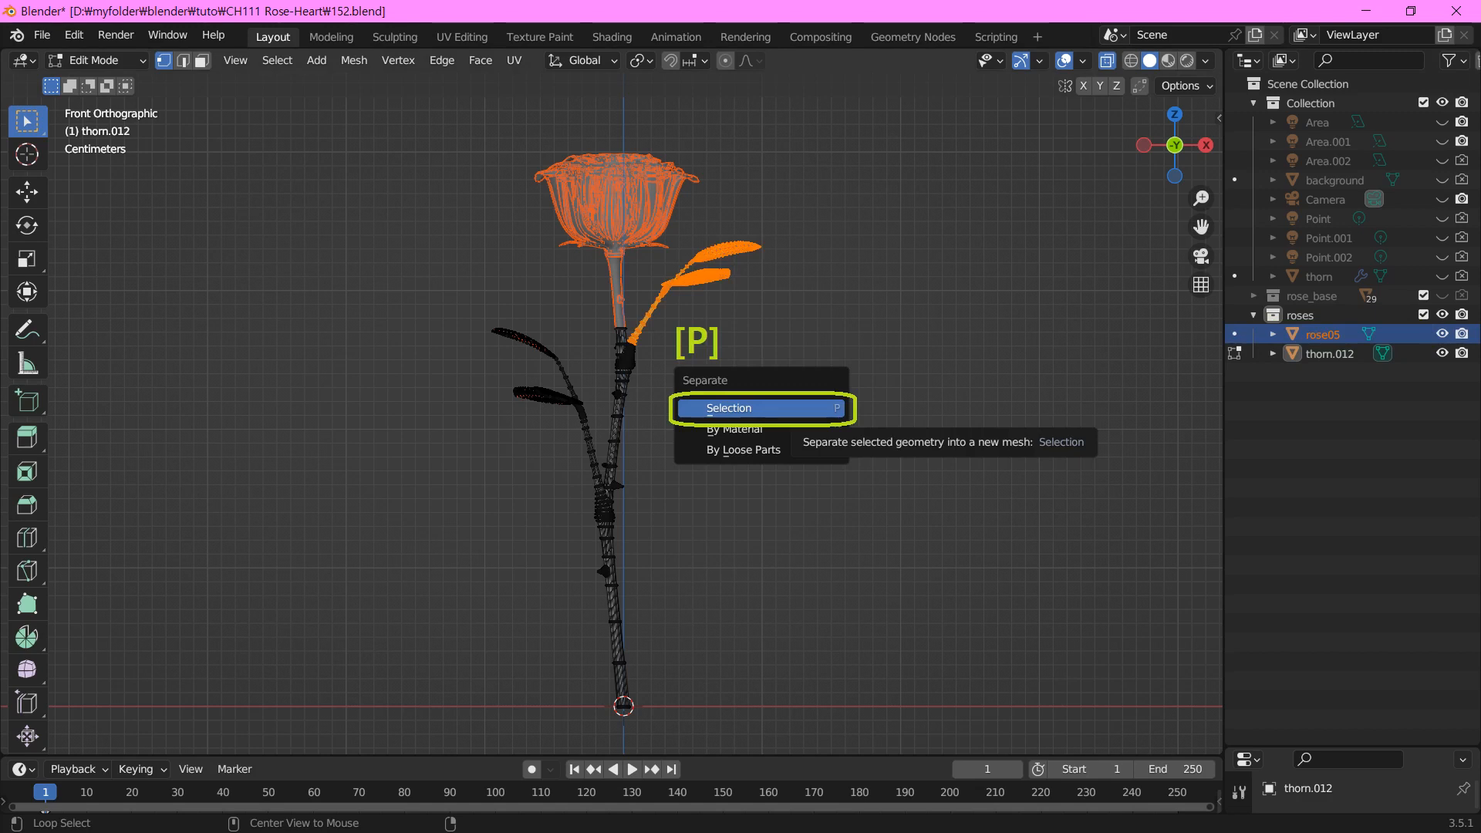
left_click(729, 408)
double_click(1320, 353)
type("leaf03")
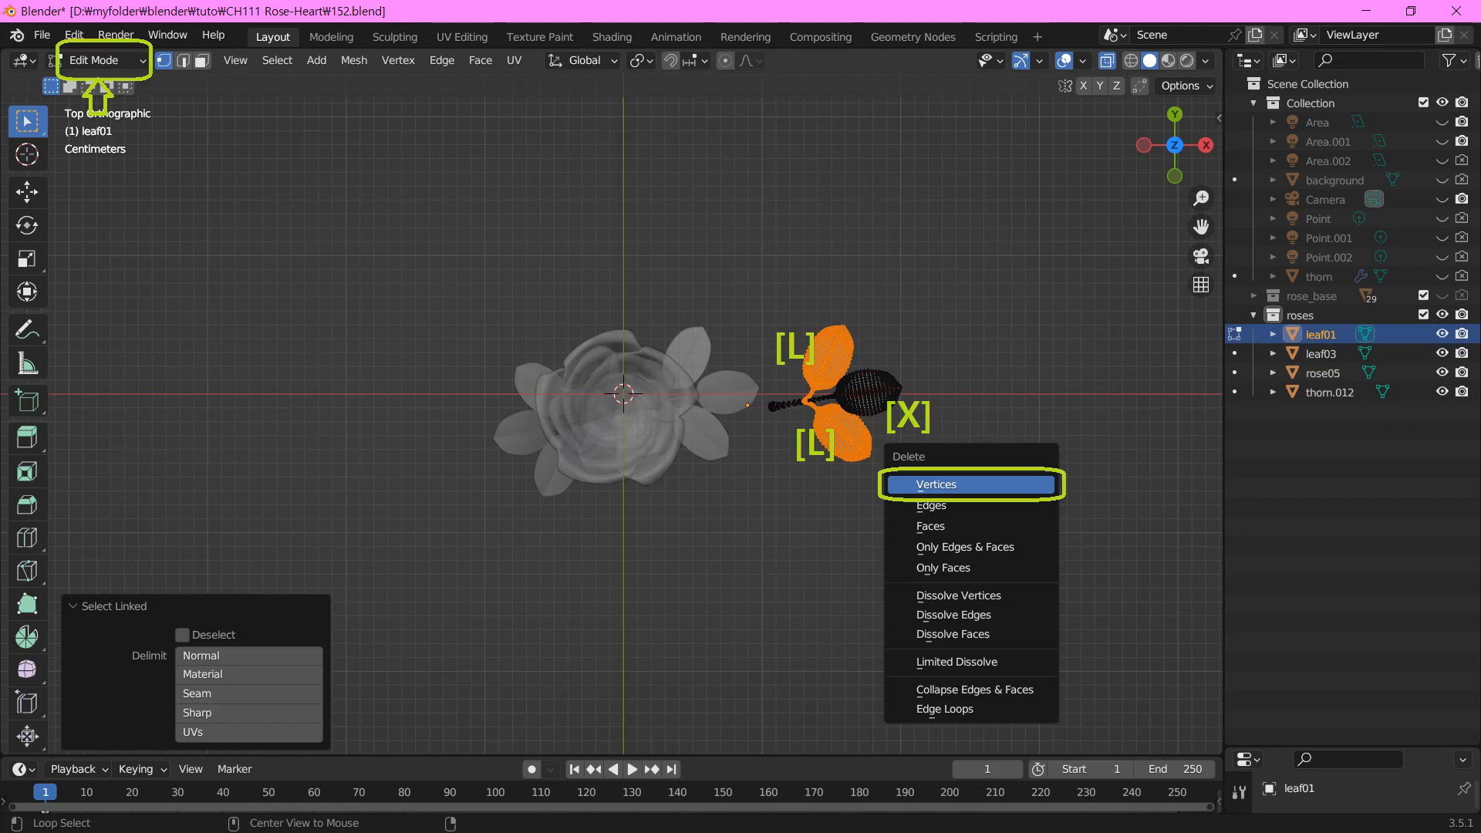
Delete the two side leaves' vertices from leaf01, and delete the leftover stem object thorn.012
key("Return")
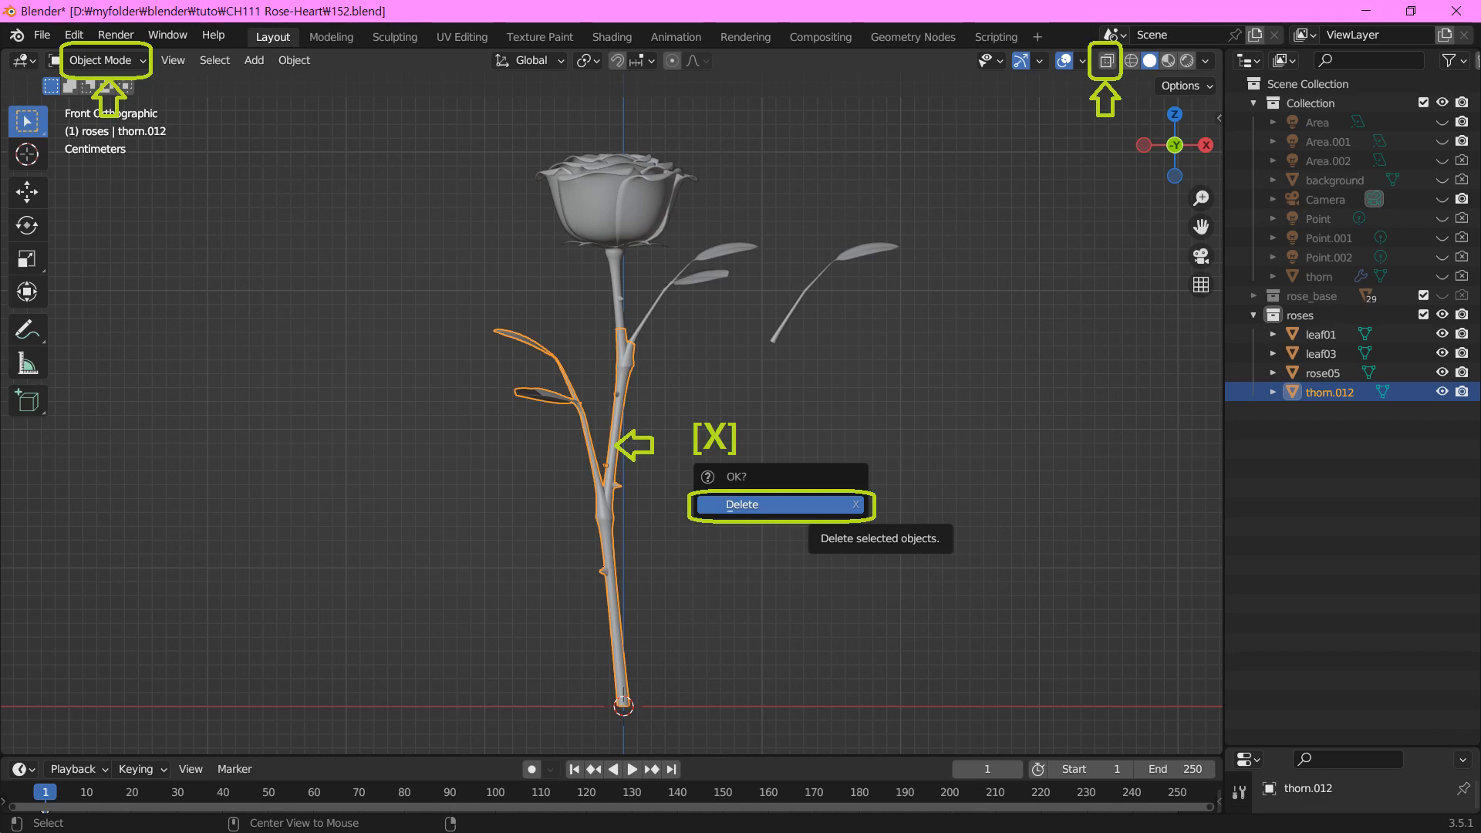
key("Return")
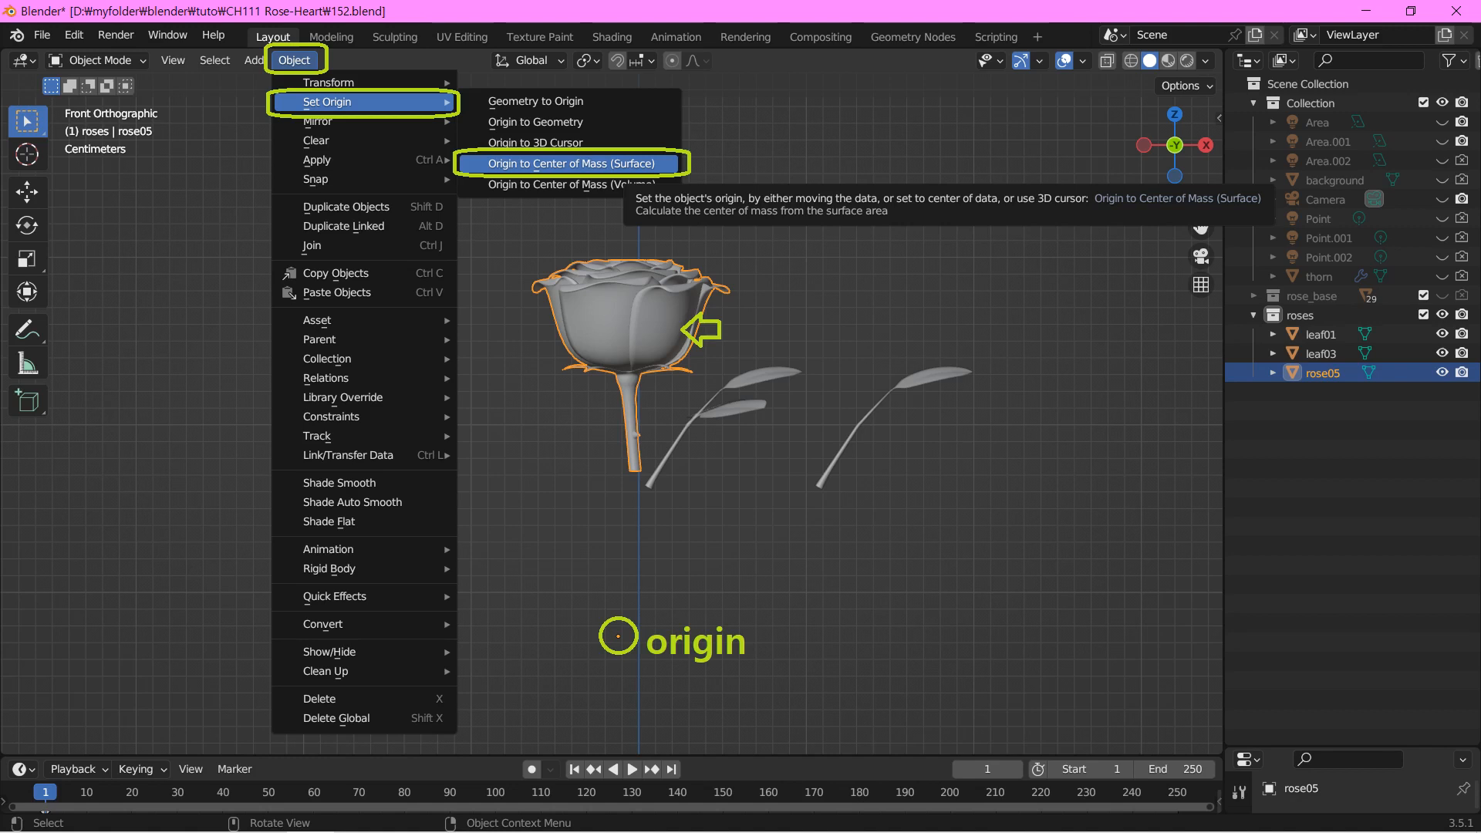
Set the origins of rose05, leaf03 and leaf01 to their Center of Mass (Surface)
left_click(571, 163)
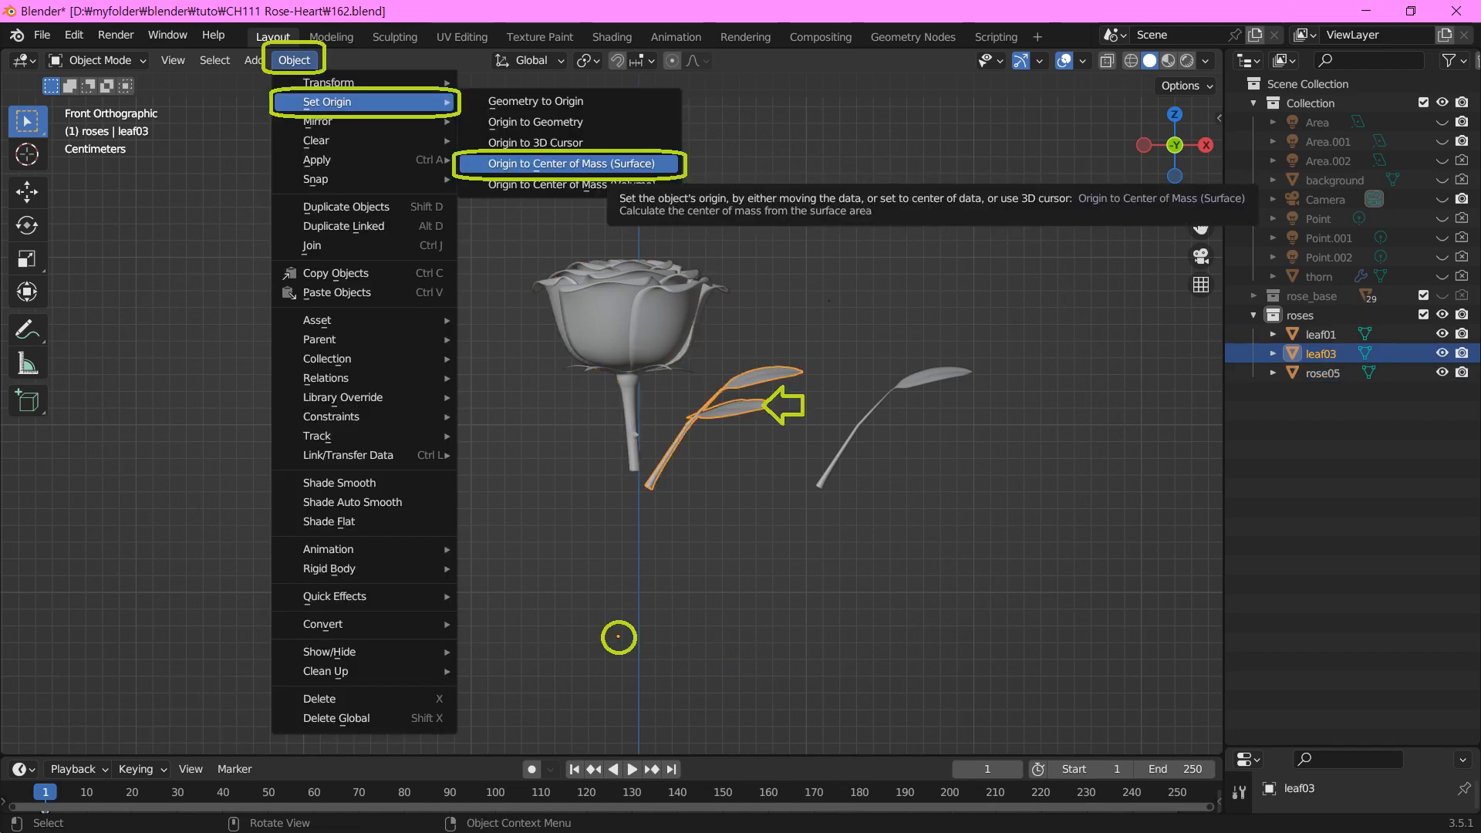
left_click(570, 164)
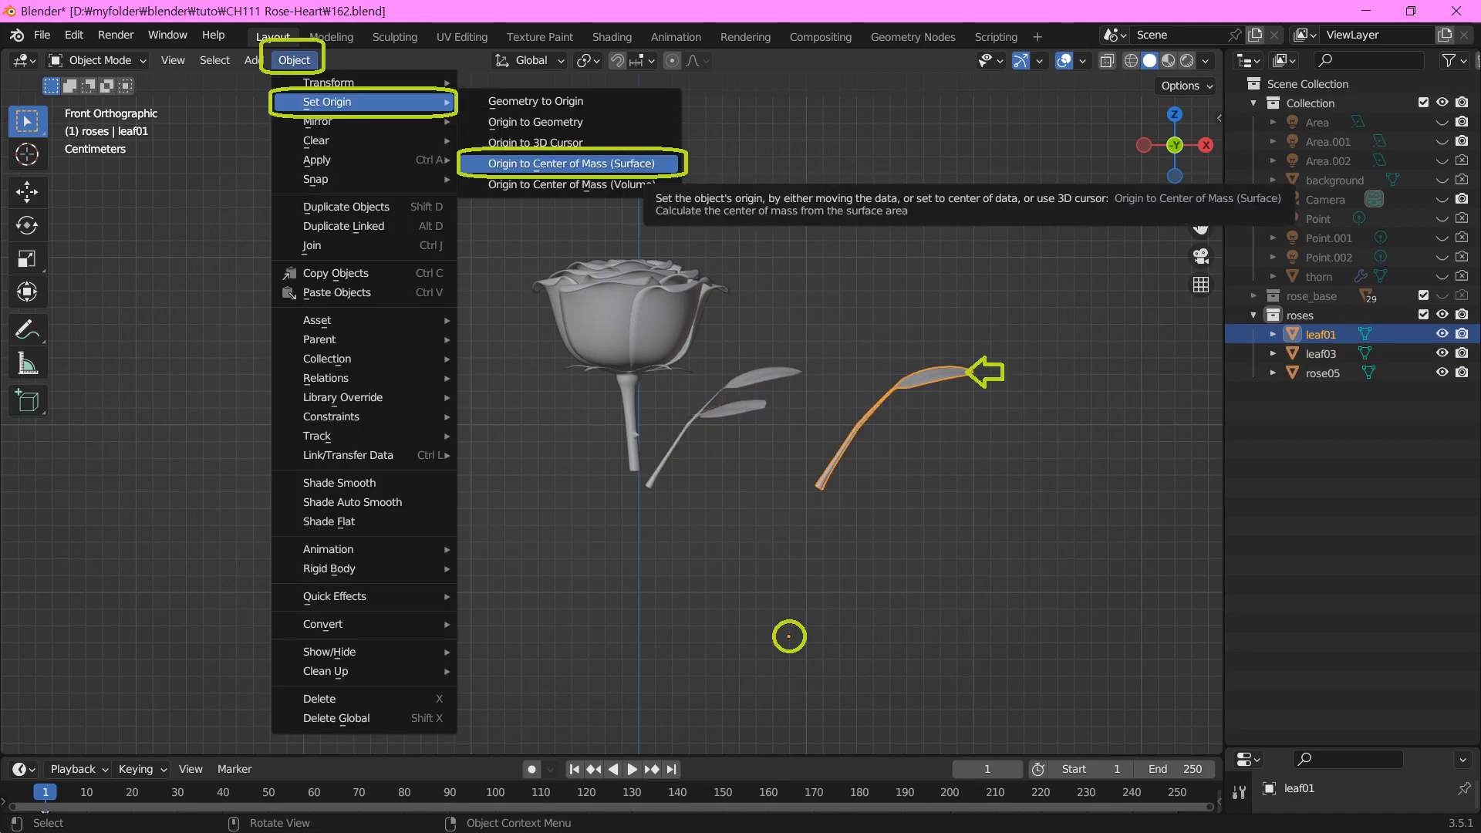
left_click(640, 164)
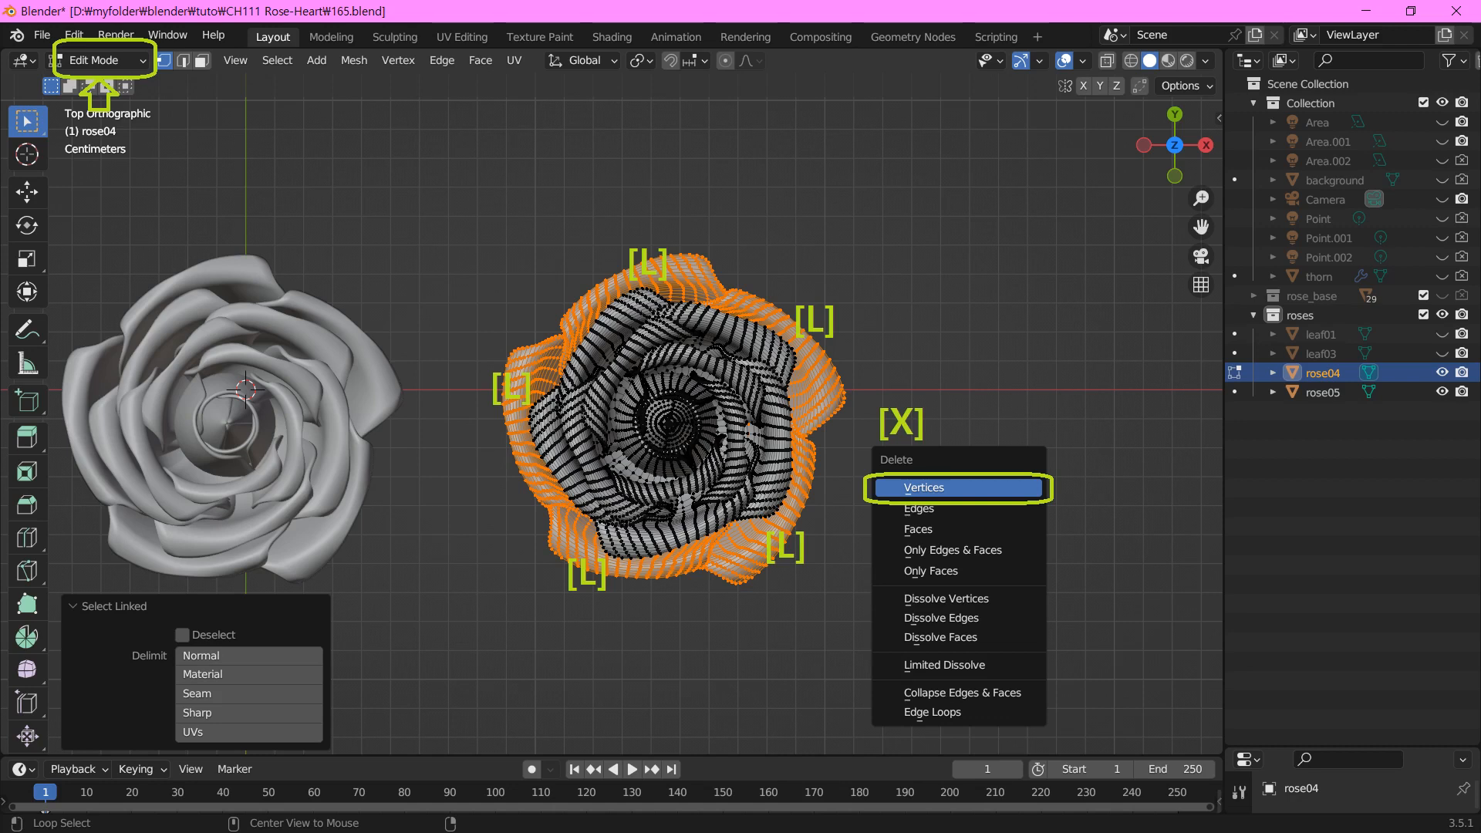
Delete the vertices of the five outermost petals from rose04 and from rose03
key("Return")
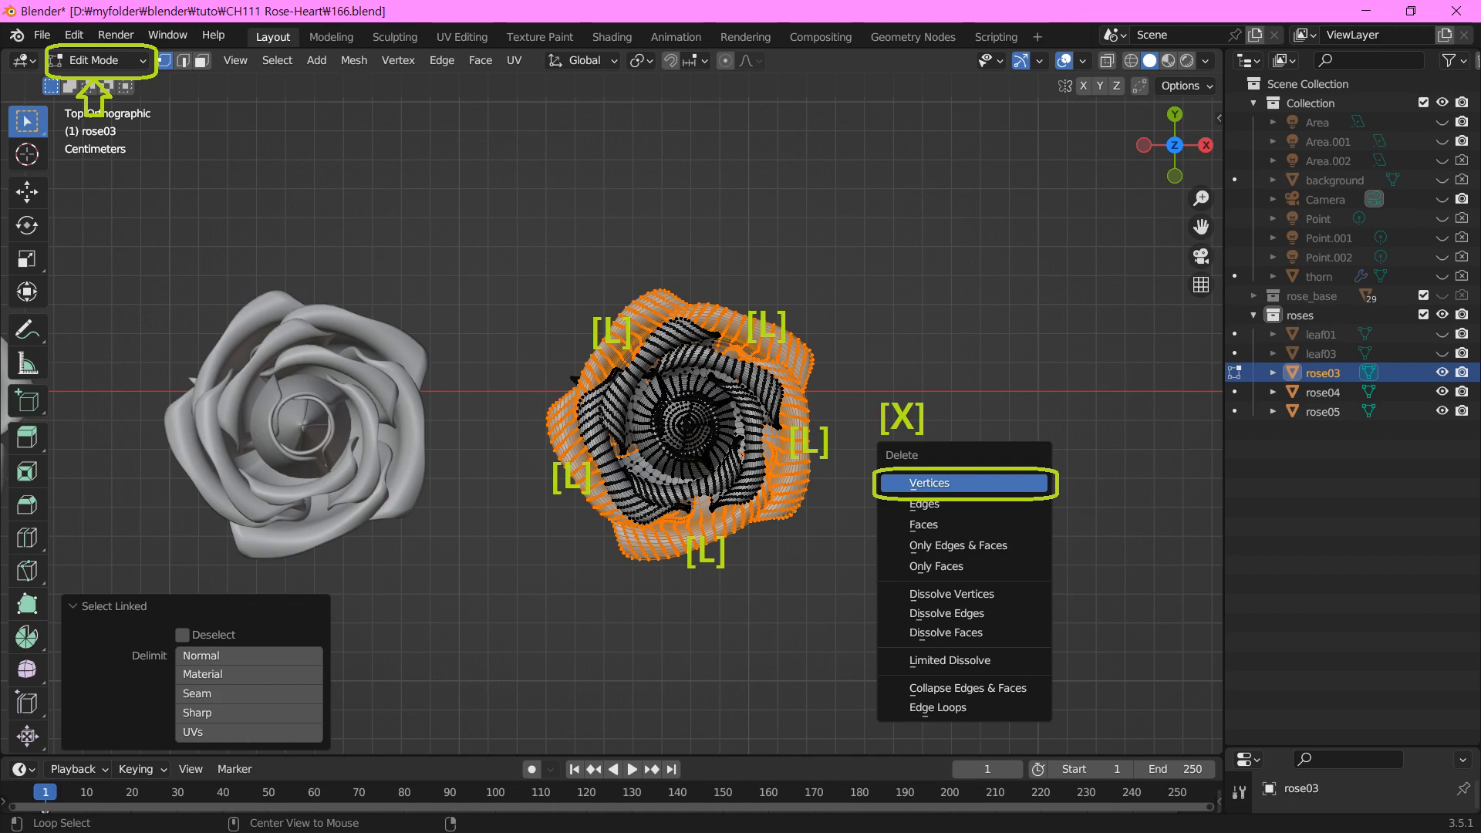
key("Return")
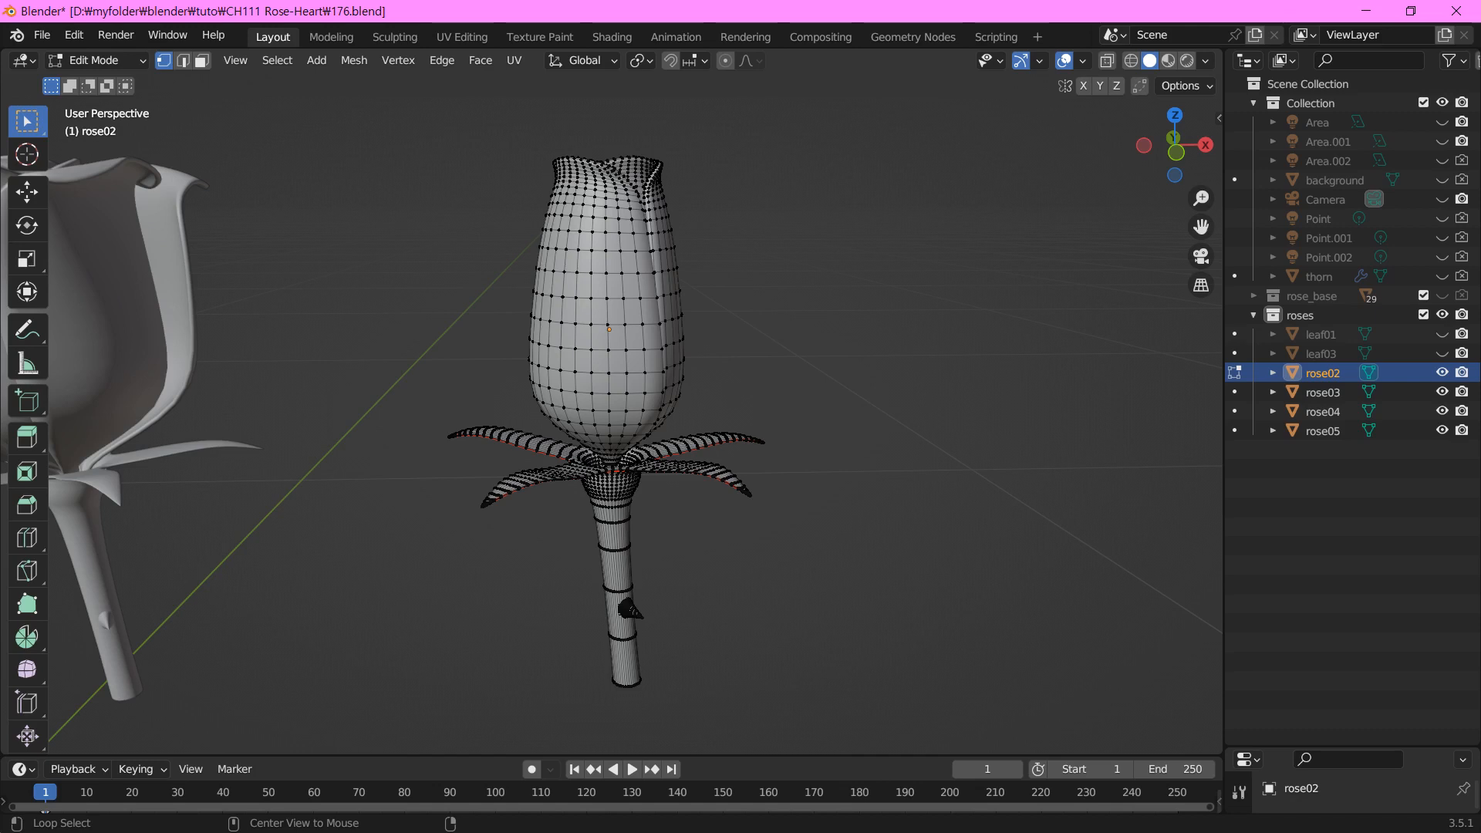
Separate the sepals and stem of rose02 into a new object, and lower the bud's petals about 0.0043 m along Z
key("l")
key("p")
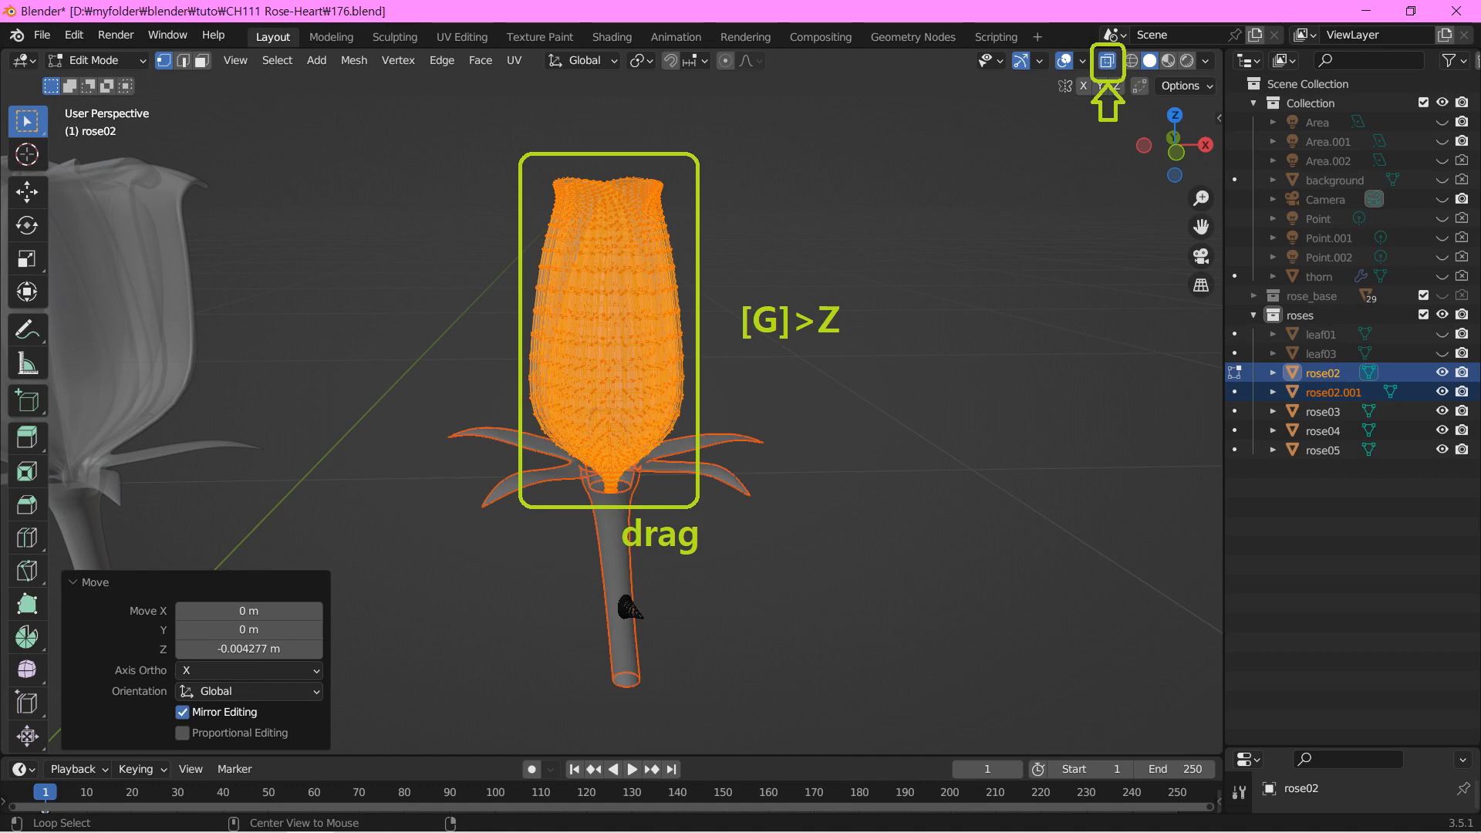
key("Tab")
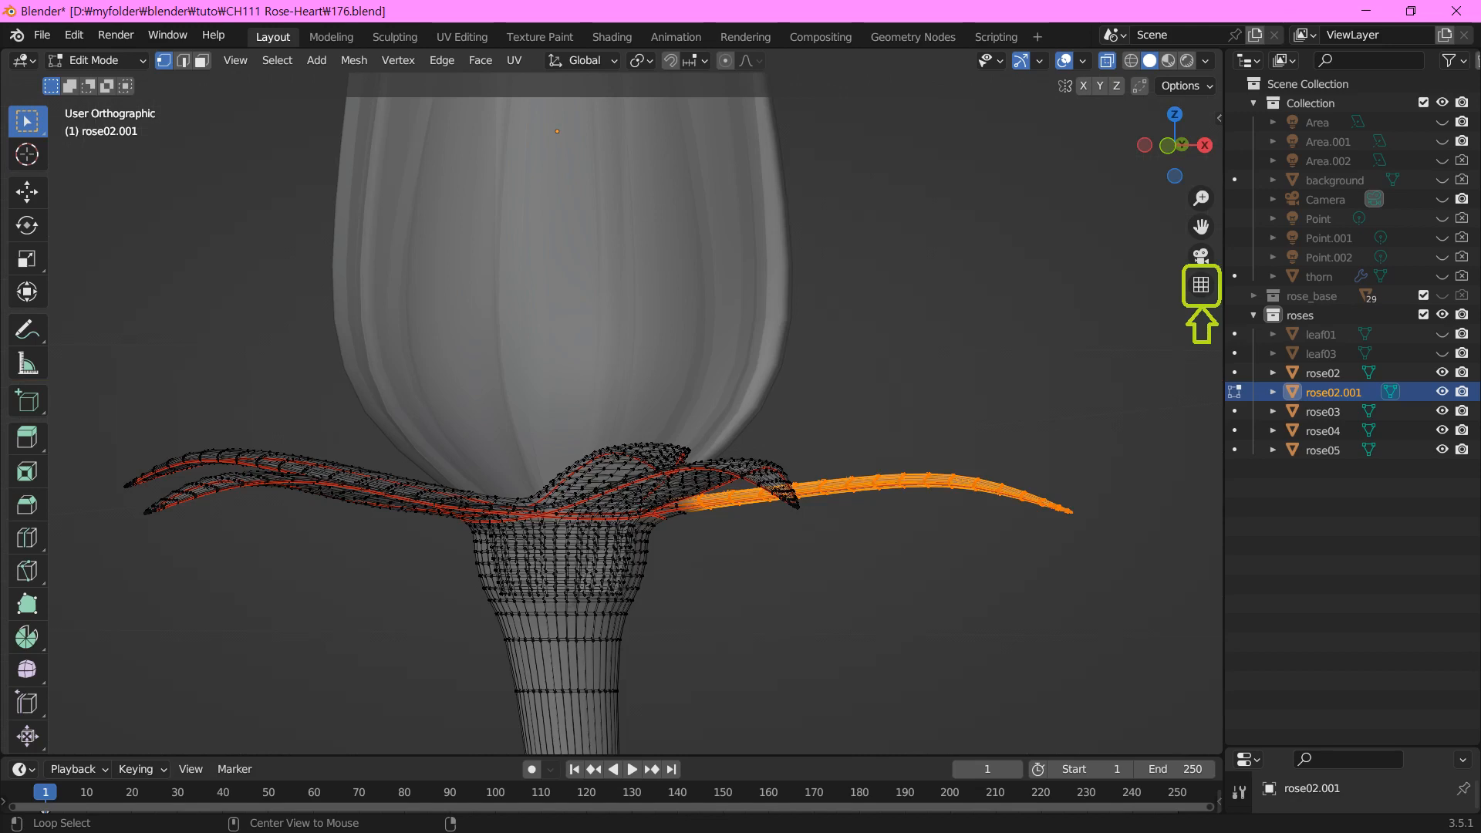
Rotate the selected sepal of rose02.001 by about -41.4° in the view and move its base back onto the stem
key("r")
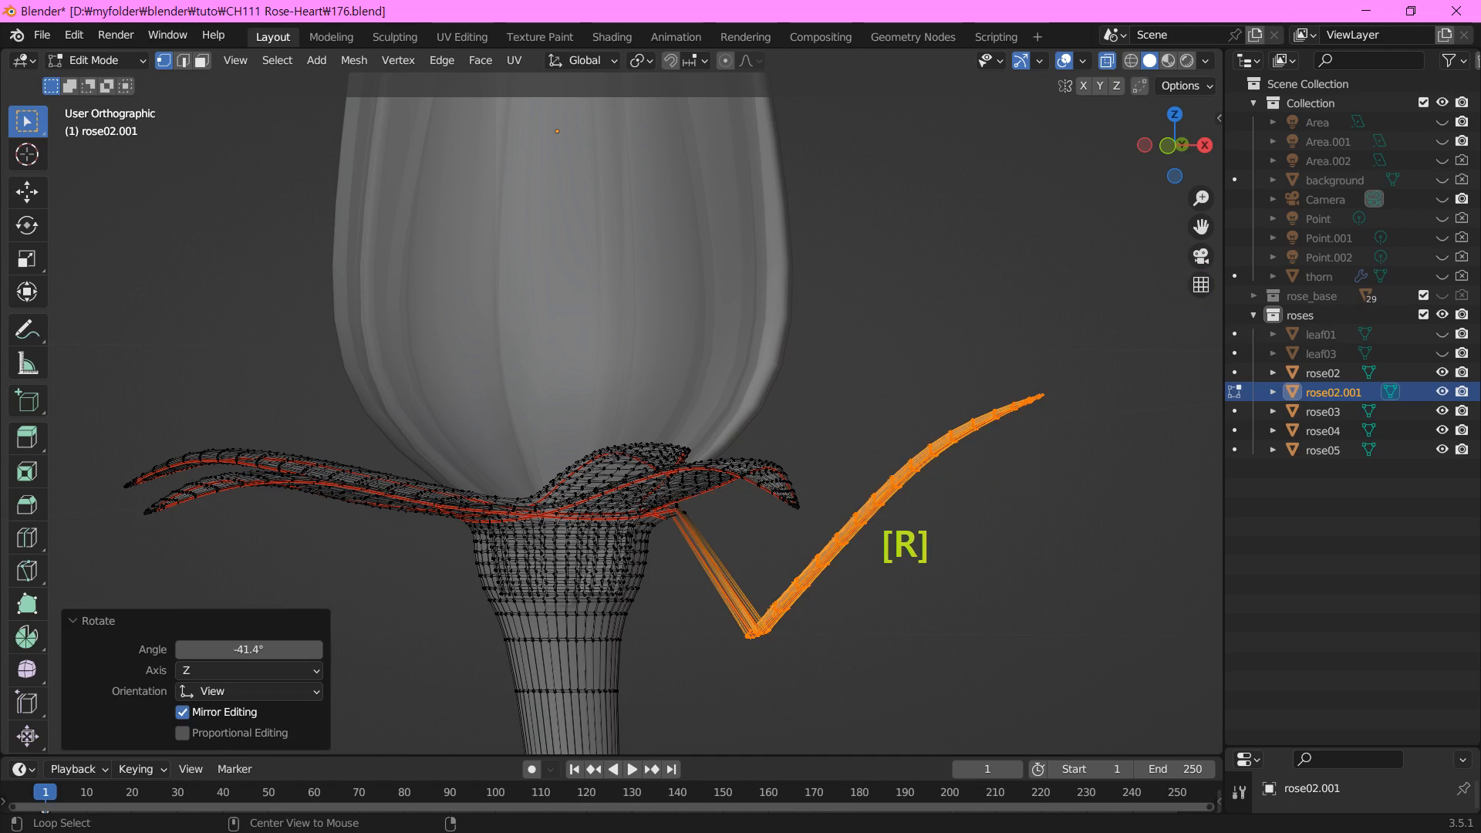
key("g")
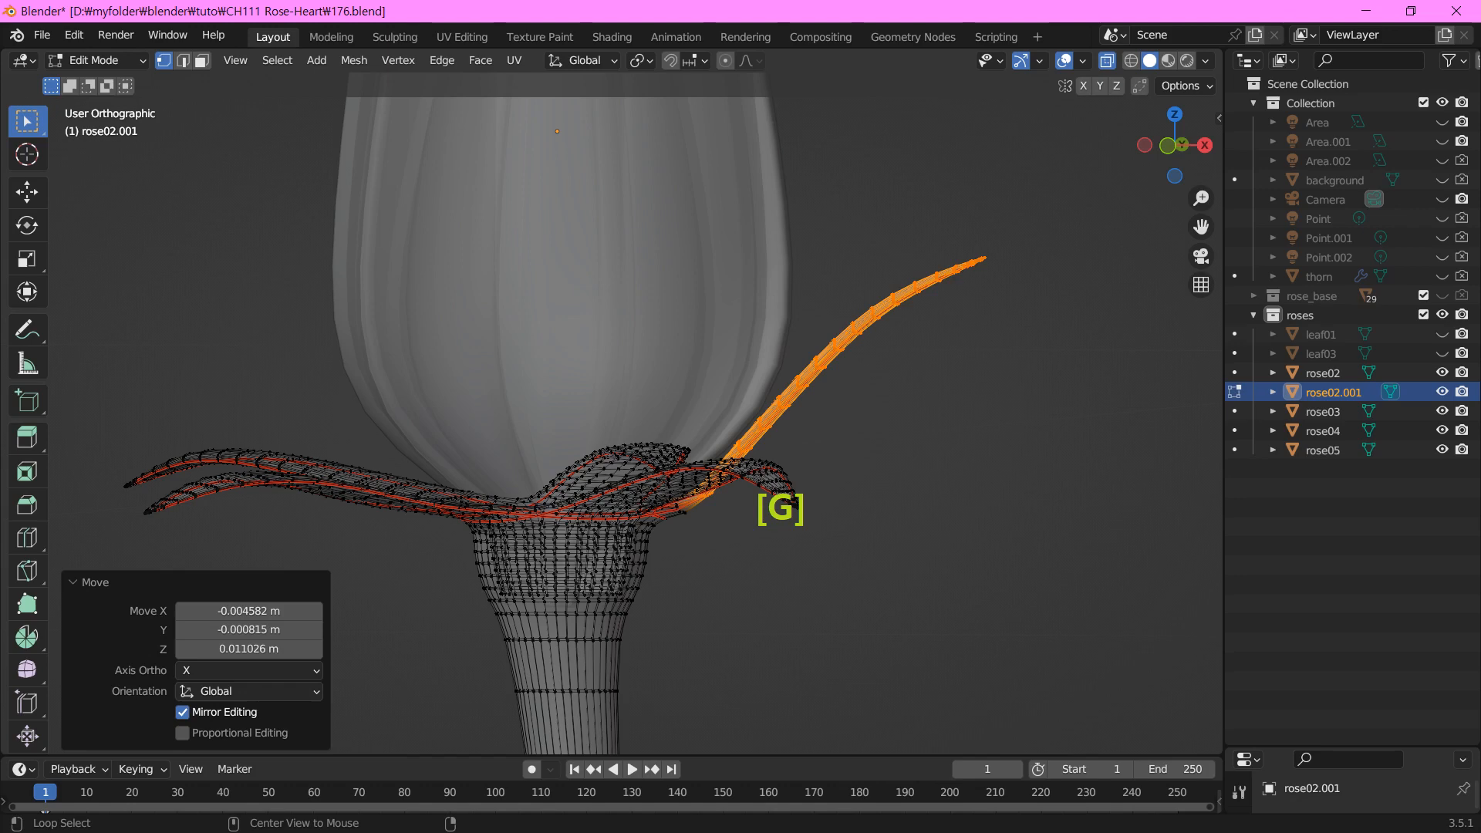
key("KP_7")
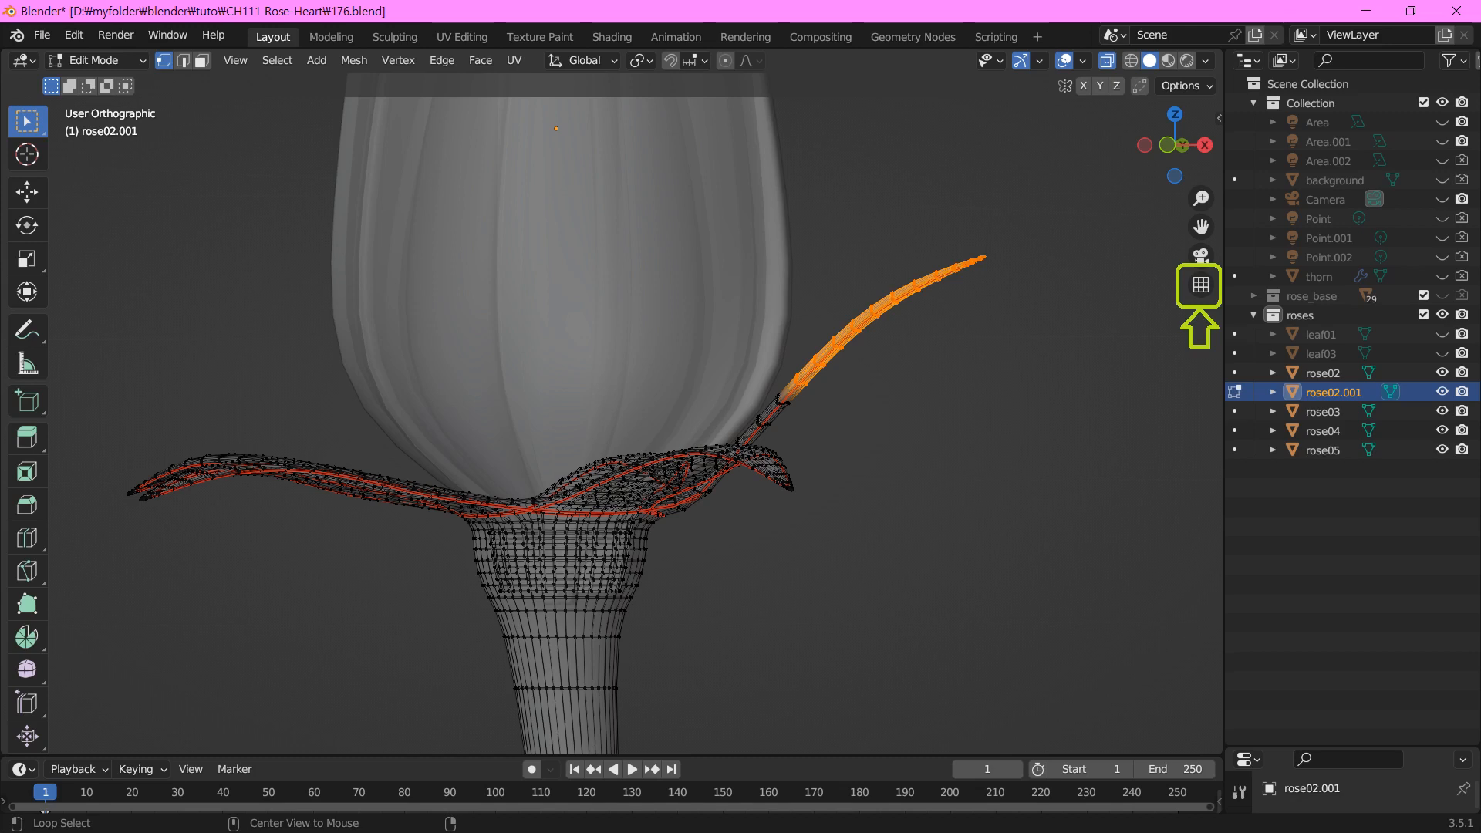
Rotate the outer section of the same sepal by about -25.8° in the view and move it back in line with its base
key("r")
key("Return")
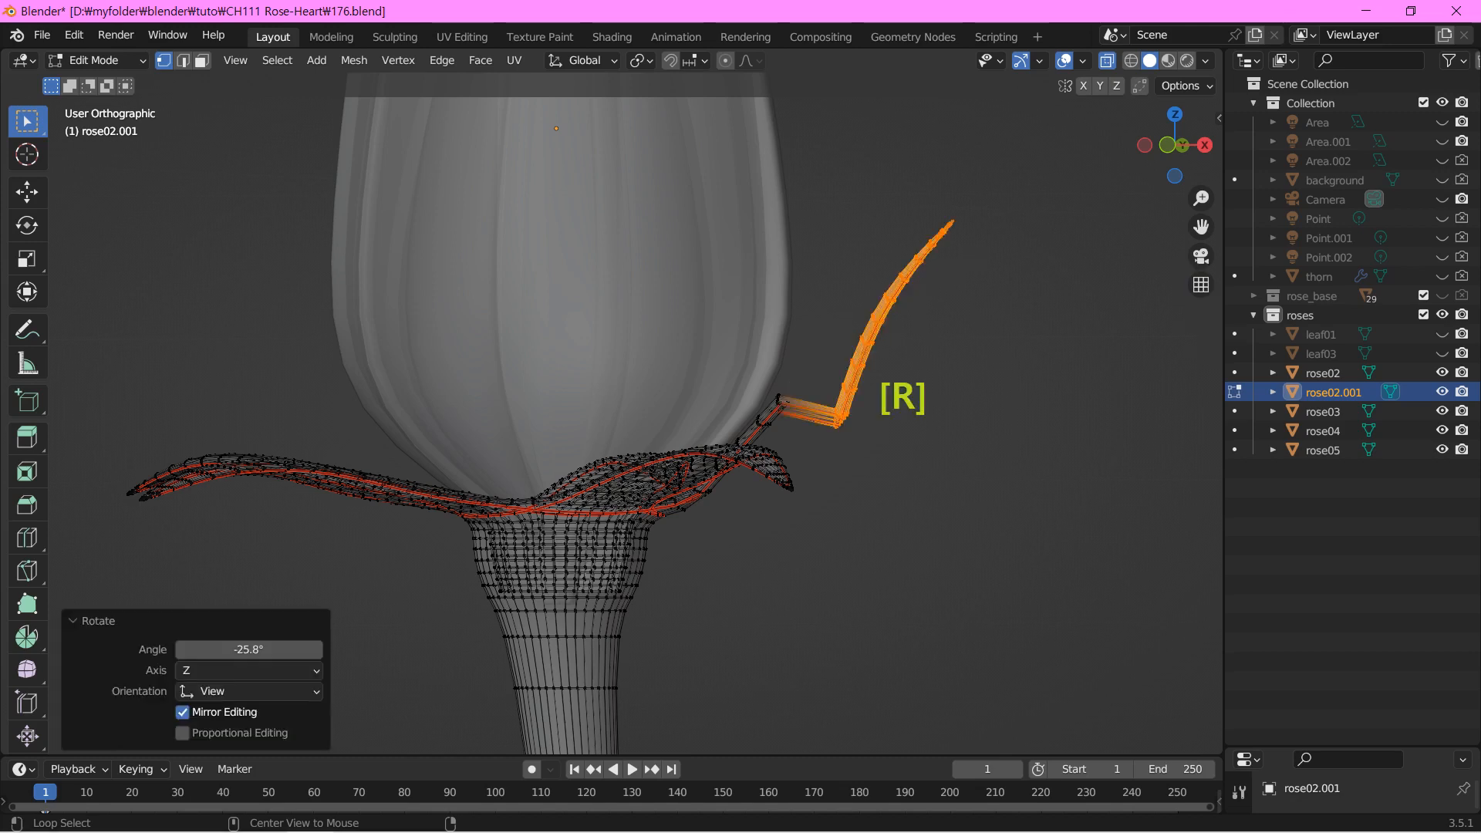
key("g")
key("Return")
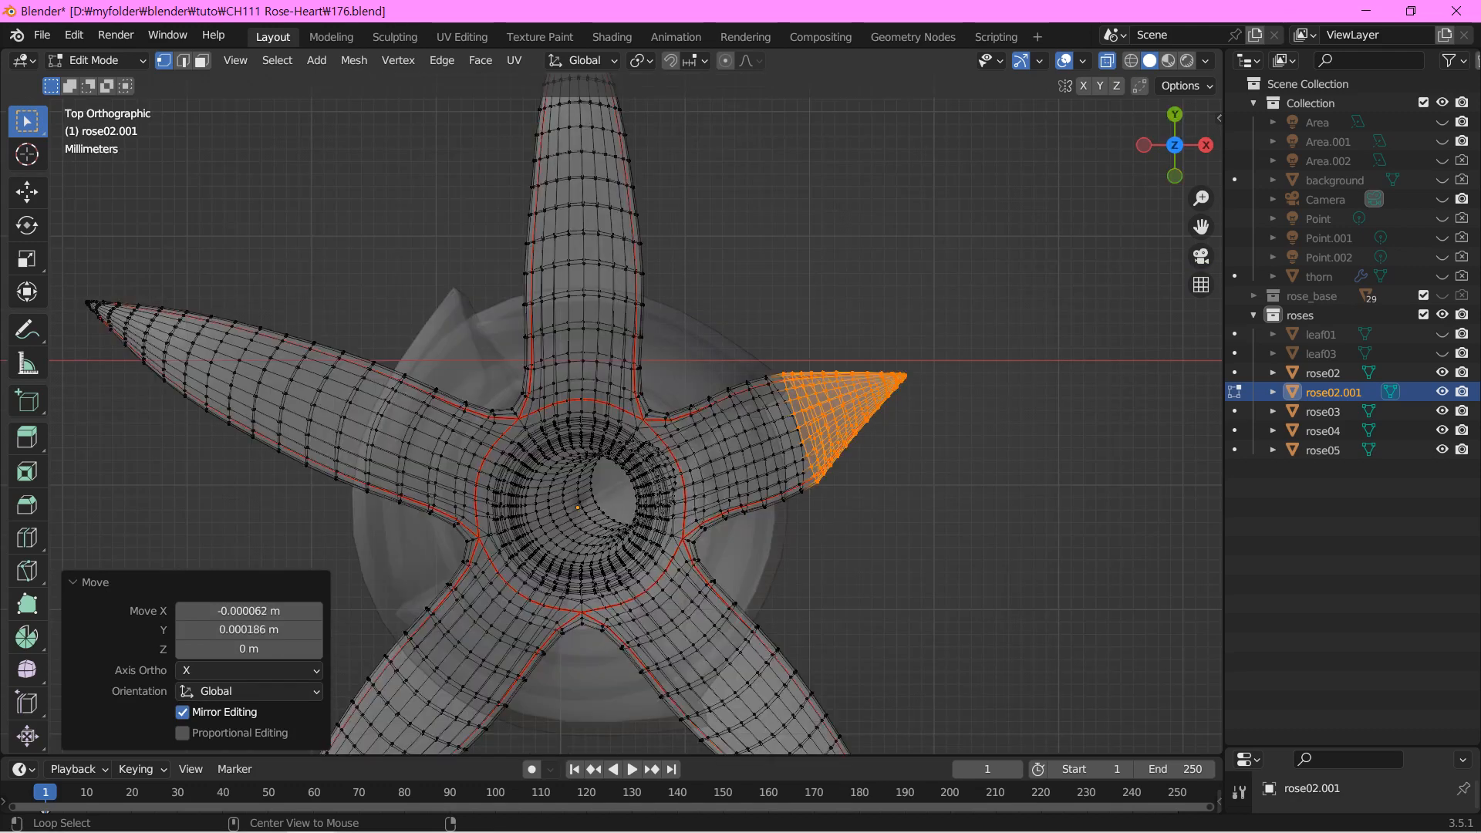
Join the sepals and stem object rose02.001 into the rose02 bud
middle_click_drag(732, 493, 540, 363)
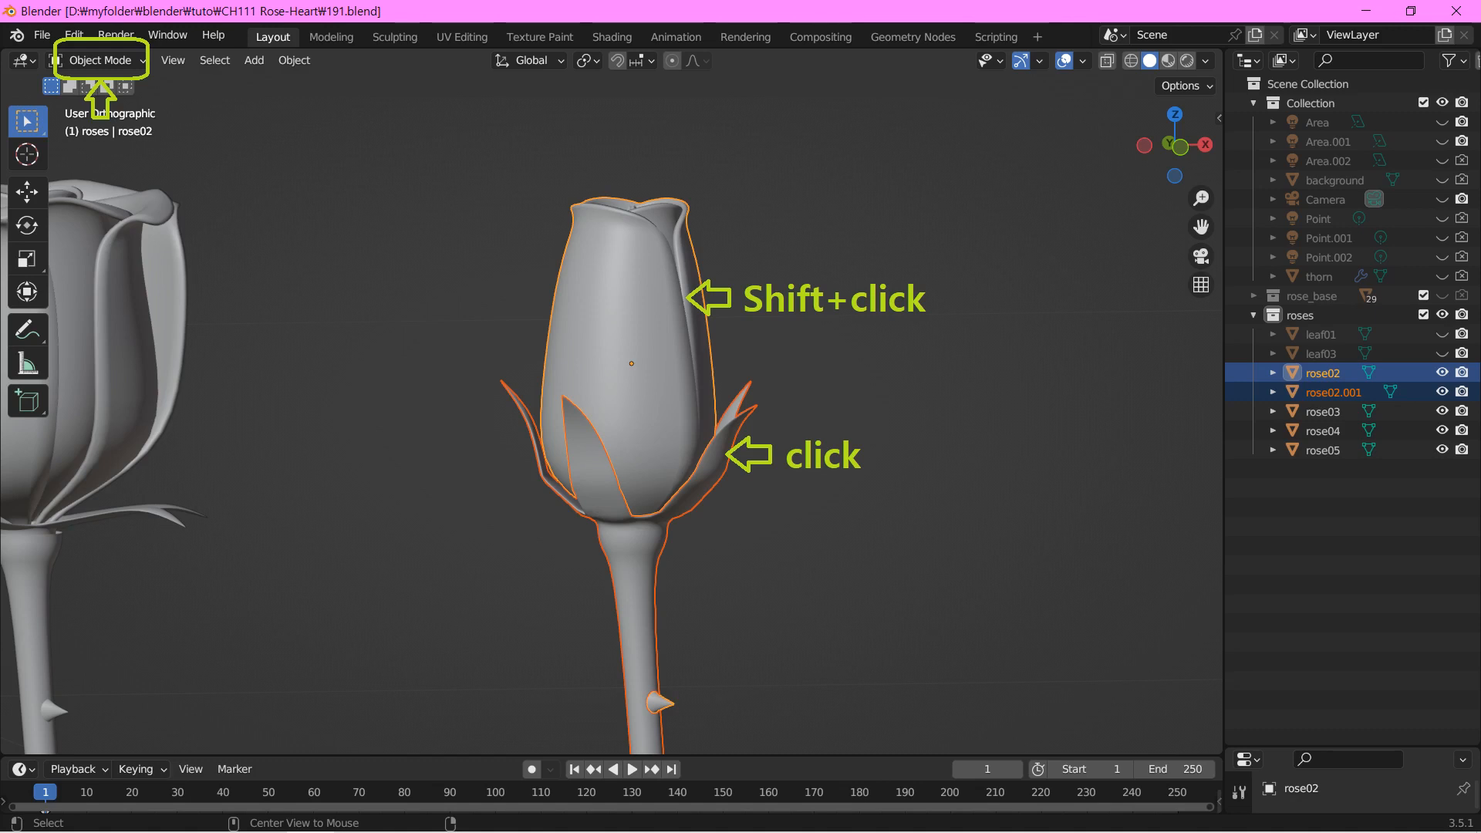
key("ctrl+j")
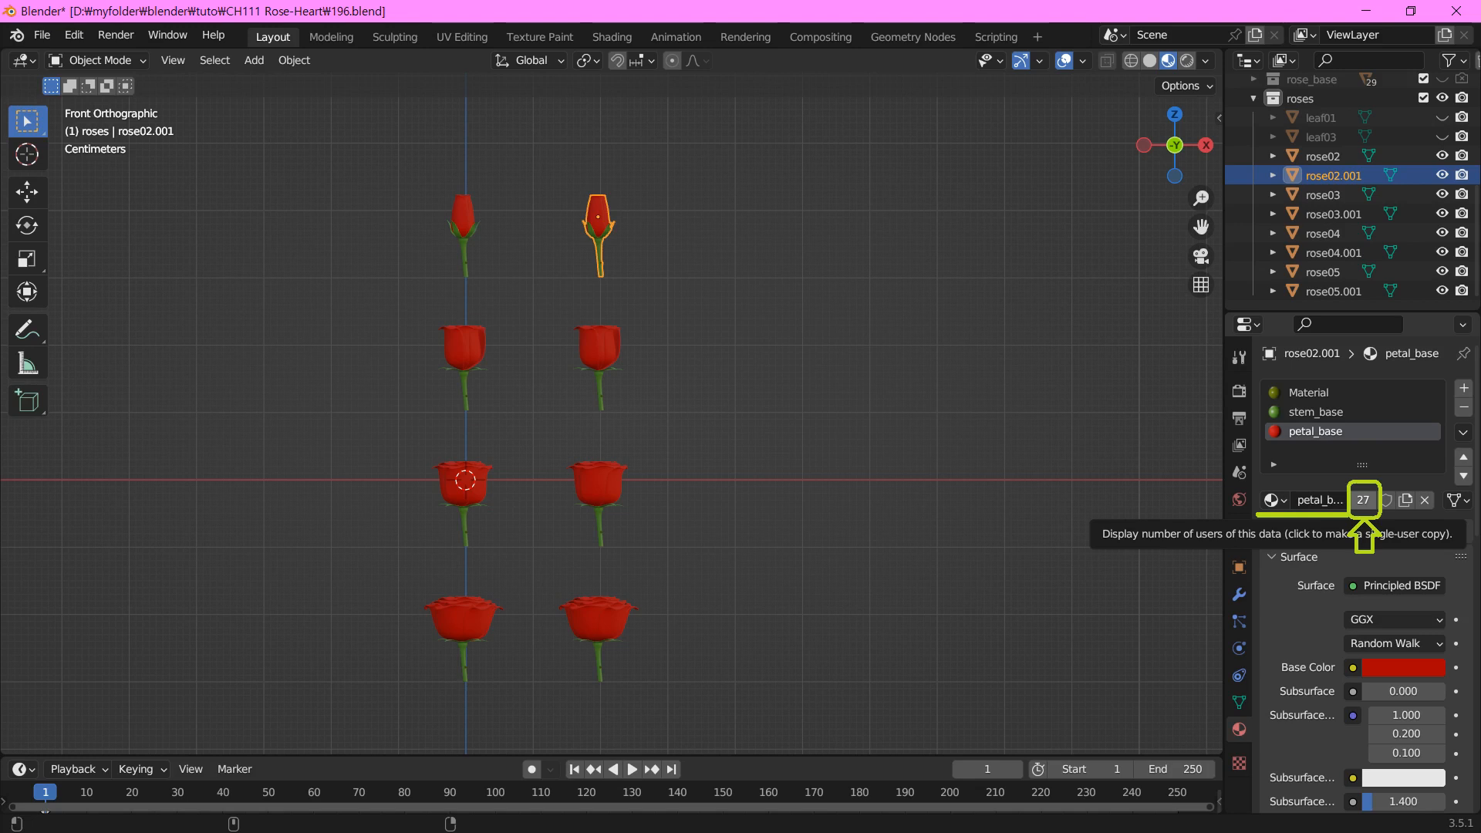
Make petal_base a single-user copy on rose02.001, and assign petal_orange to the petals of rose03.001, rose04.001 and rose05.001
left_click(1363, 500)
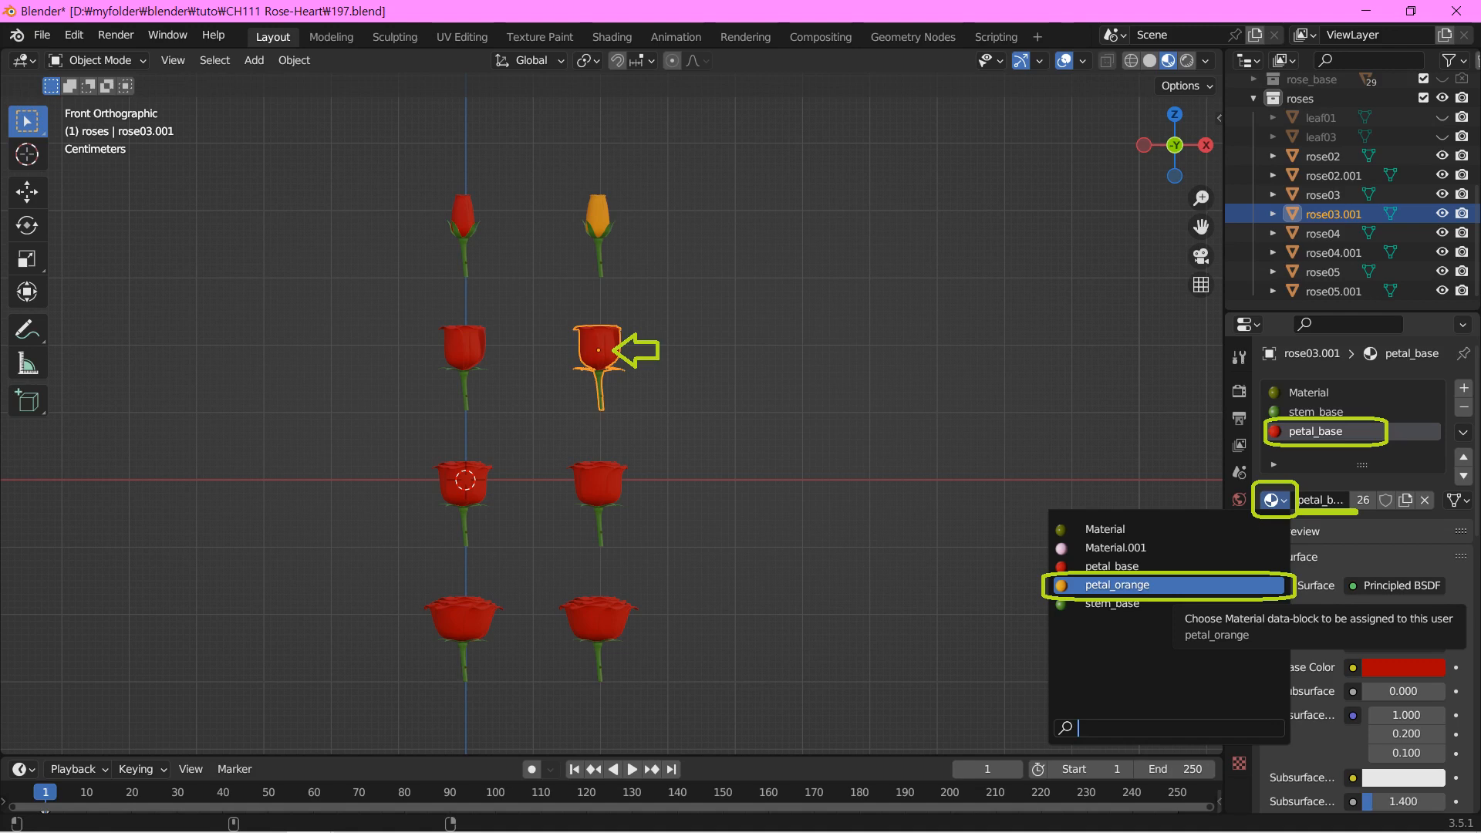
left_click(1116, 584)
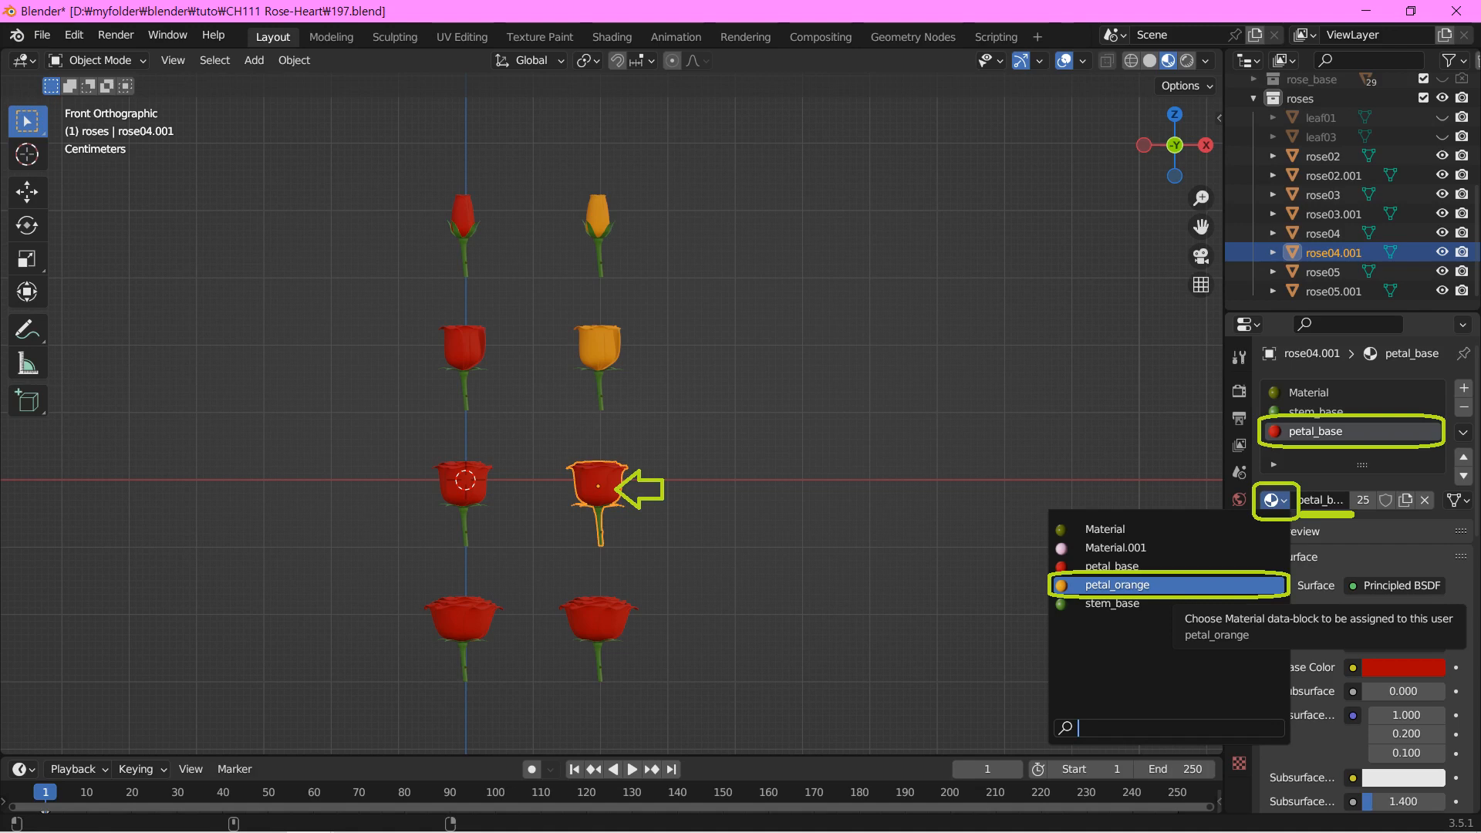
left_click(1157, 584)
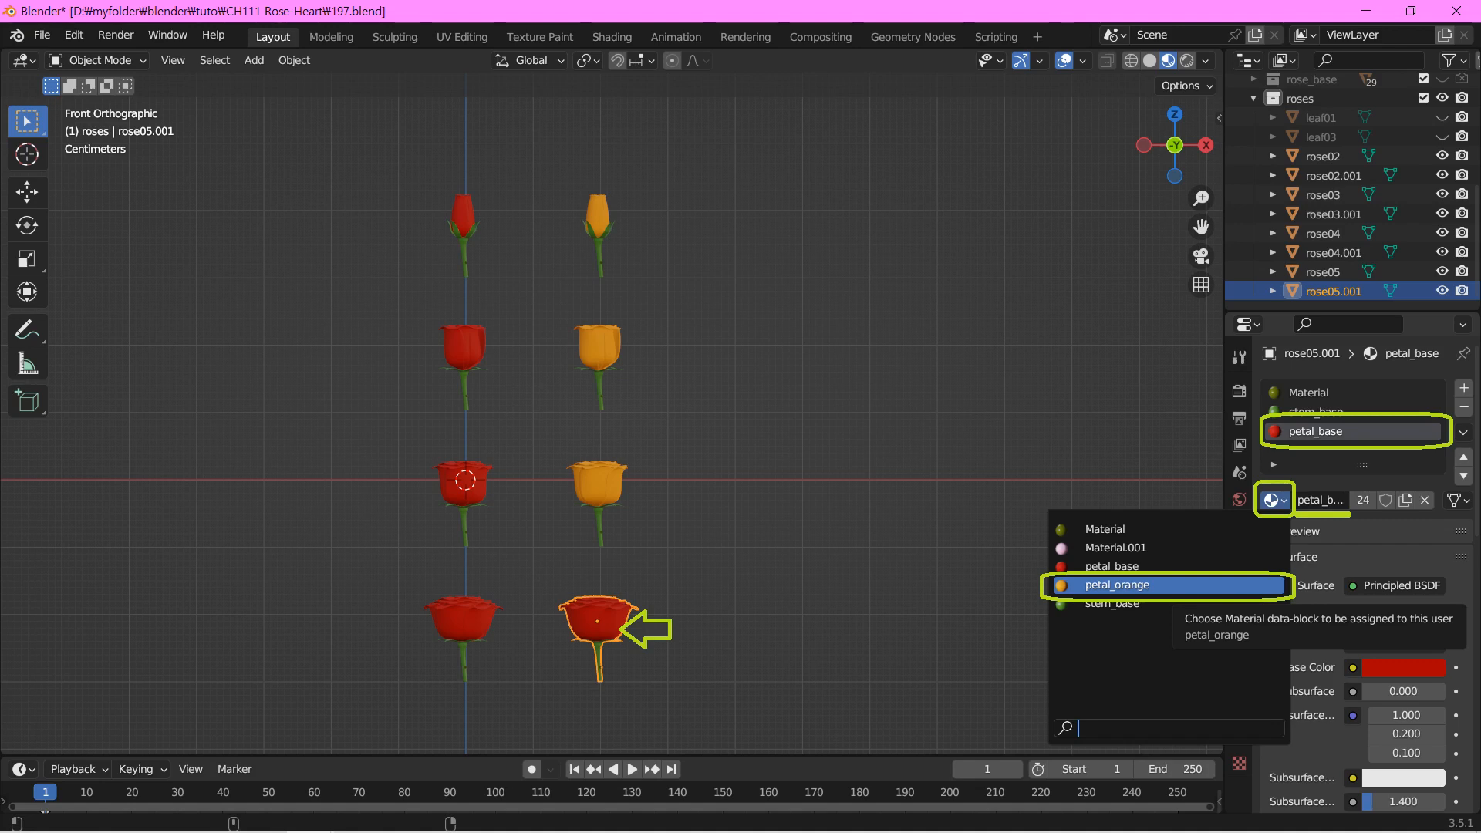
left_click(1118, 584)
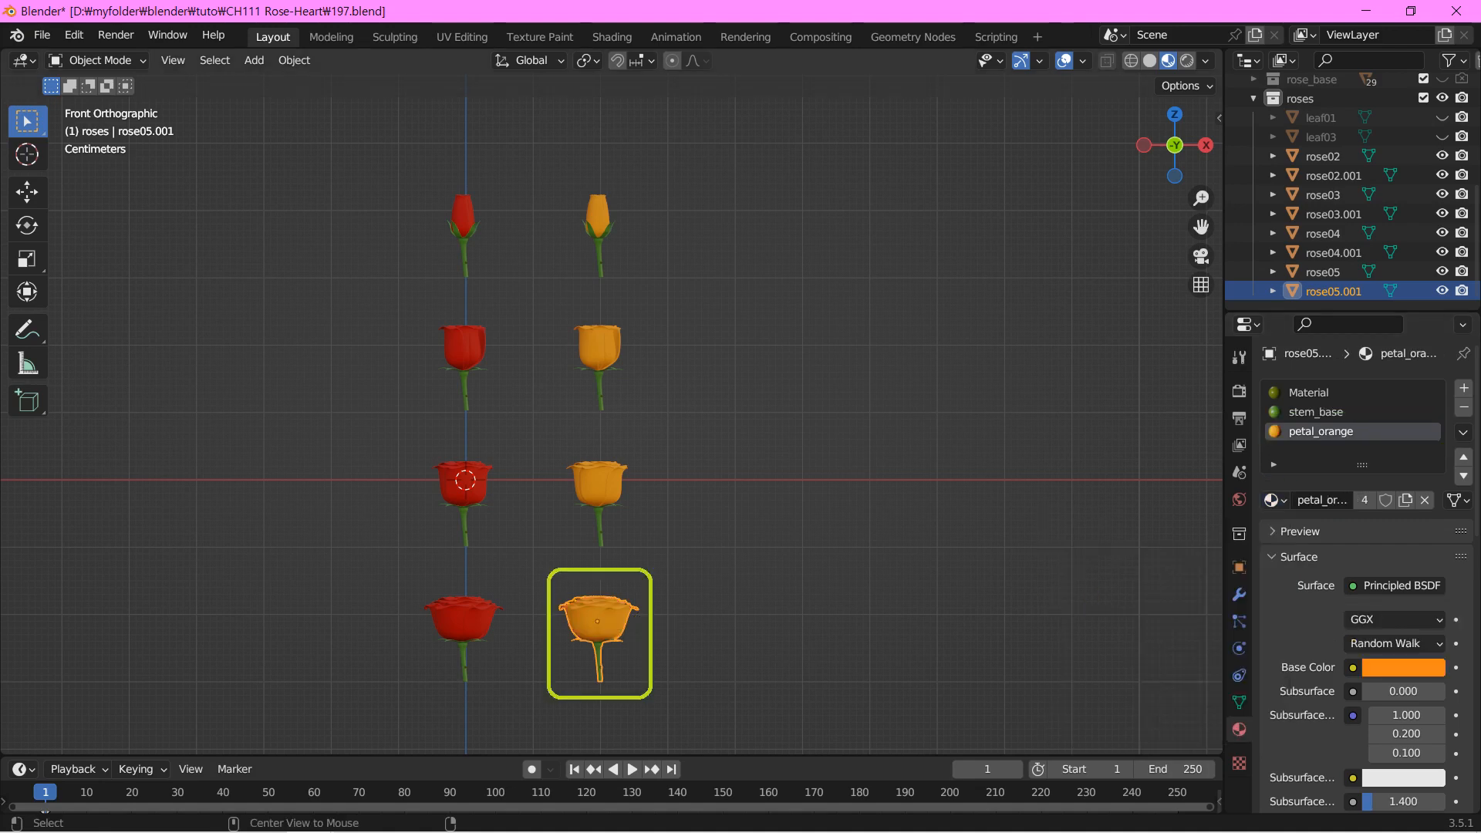
Duplicate the four orange roses along X, and rename the new bud's petal material petal_yellow
key("shift+d")
key("x")
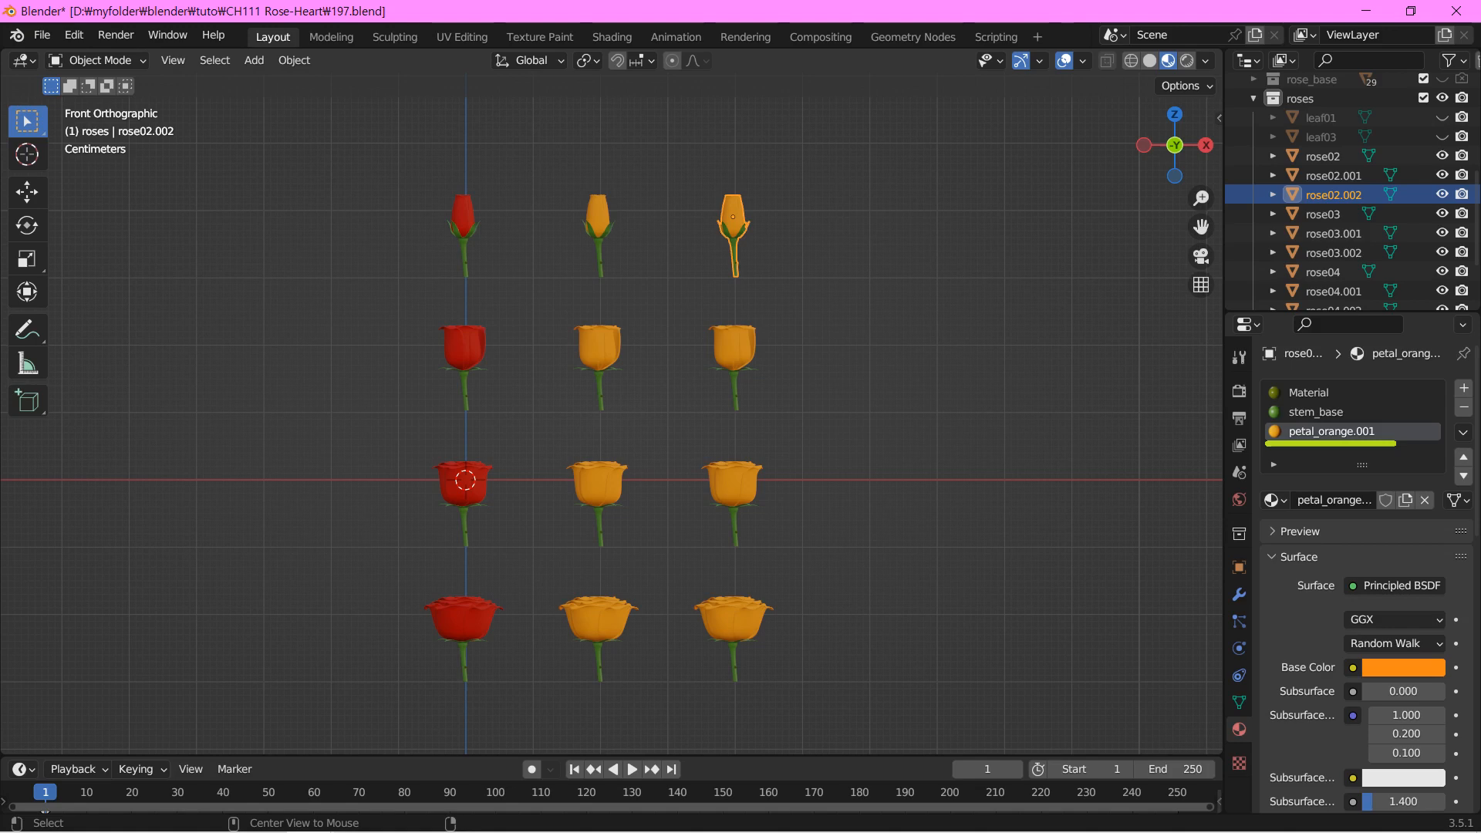
double_click(1319, 431)
type("petal_yellow")
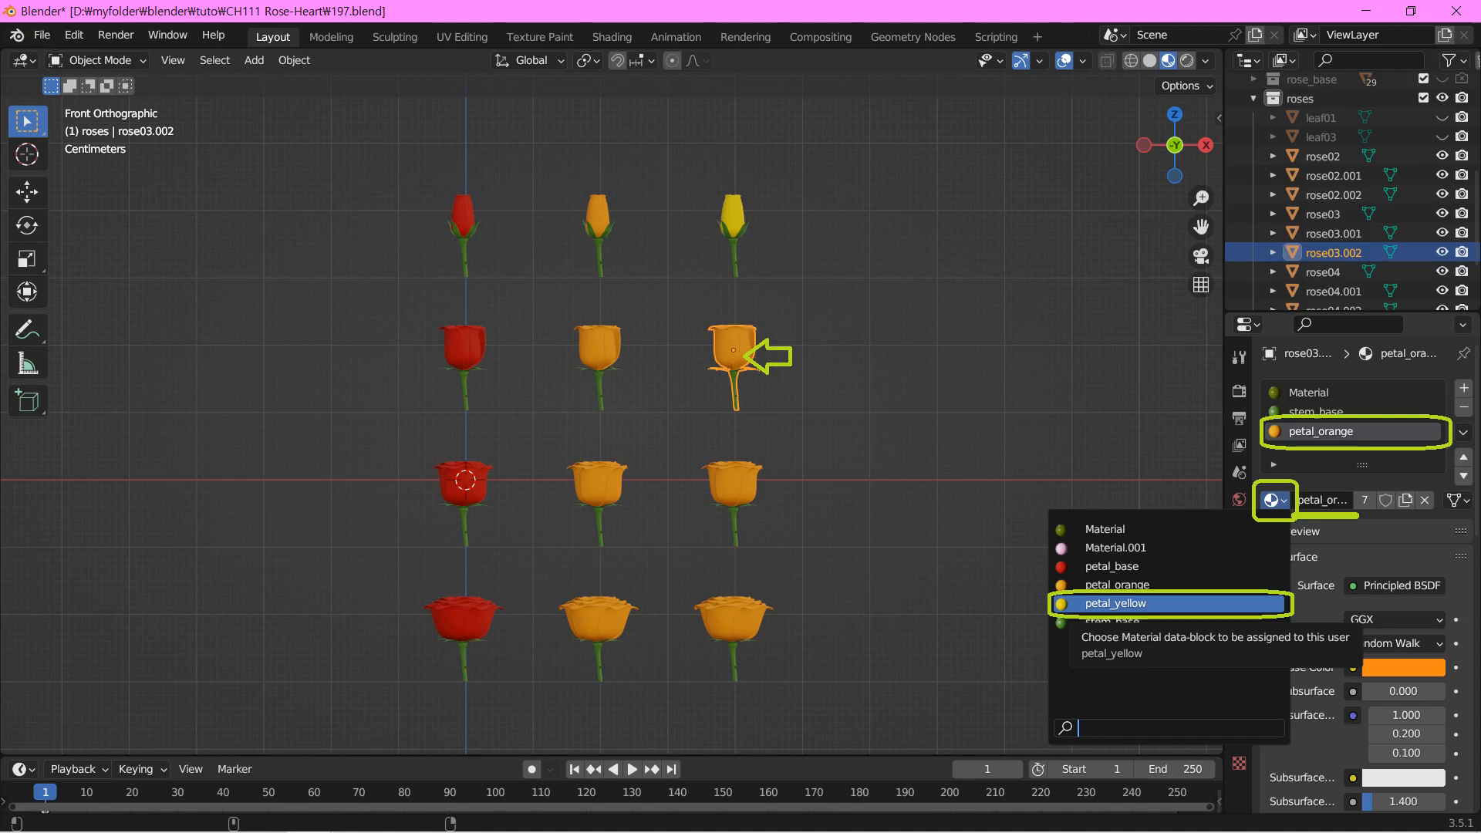
Assign petal_yellow in place of petal_orange on rose03.002, rose04.002 and rose05.002
left_click(1116, 603)
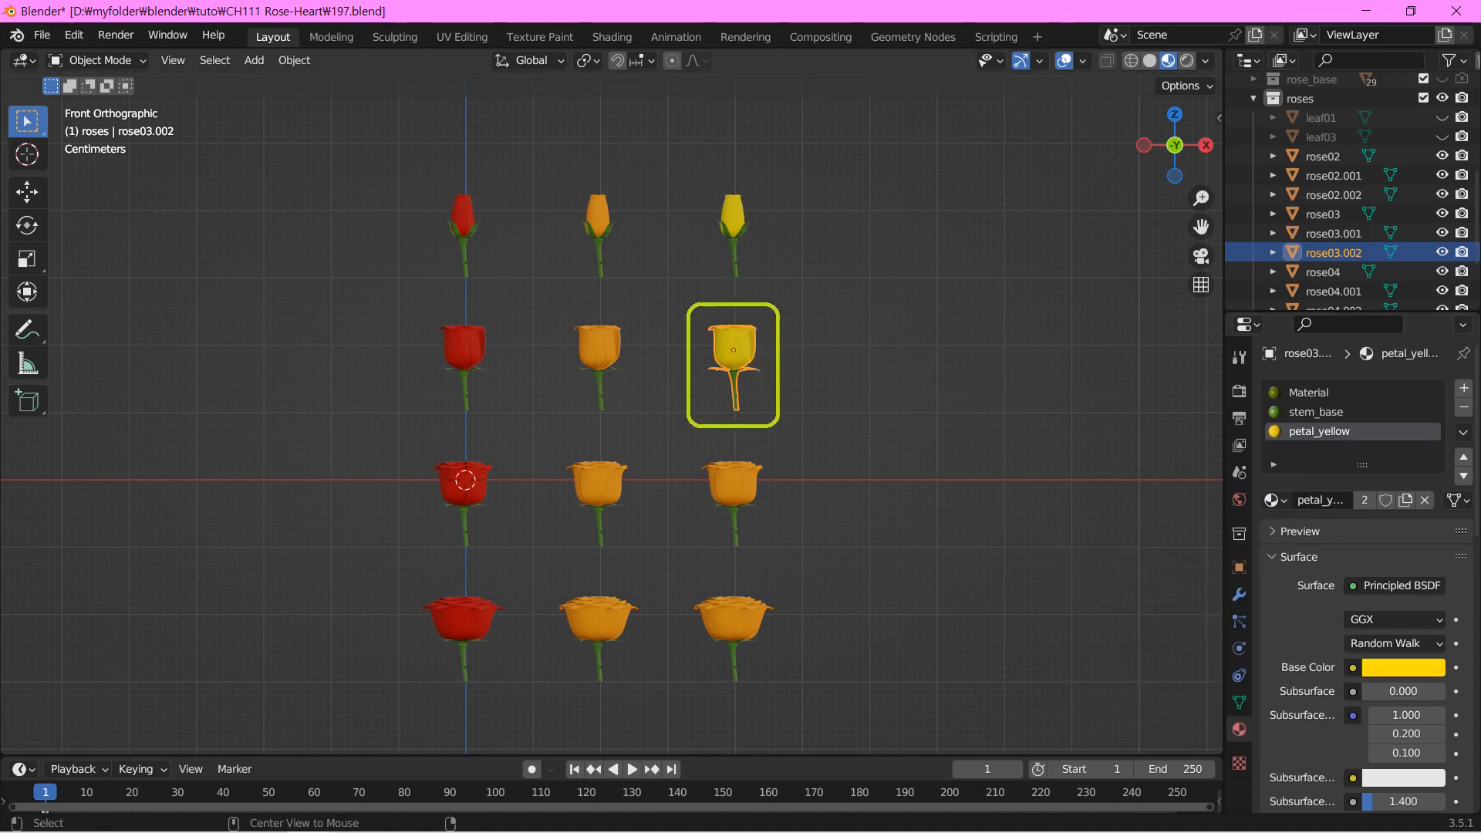
left_click(733, 486)
left_click(1273, 499)
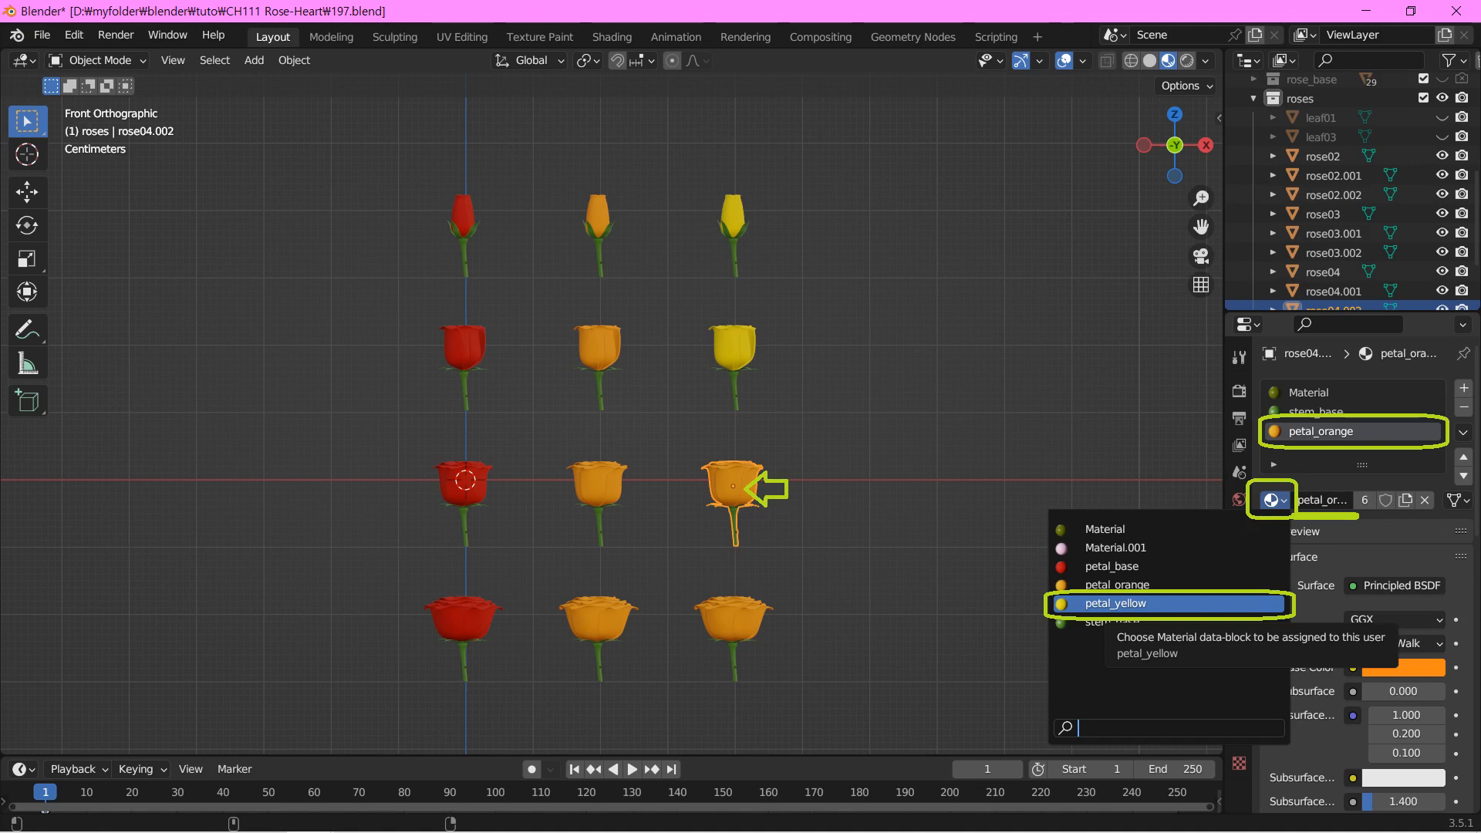
left_click(1115, 603)
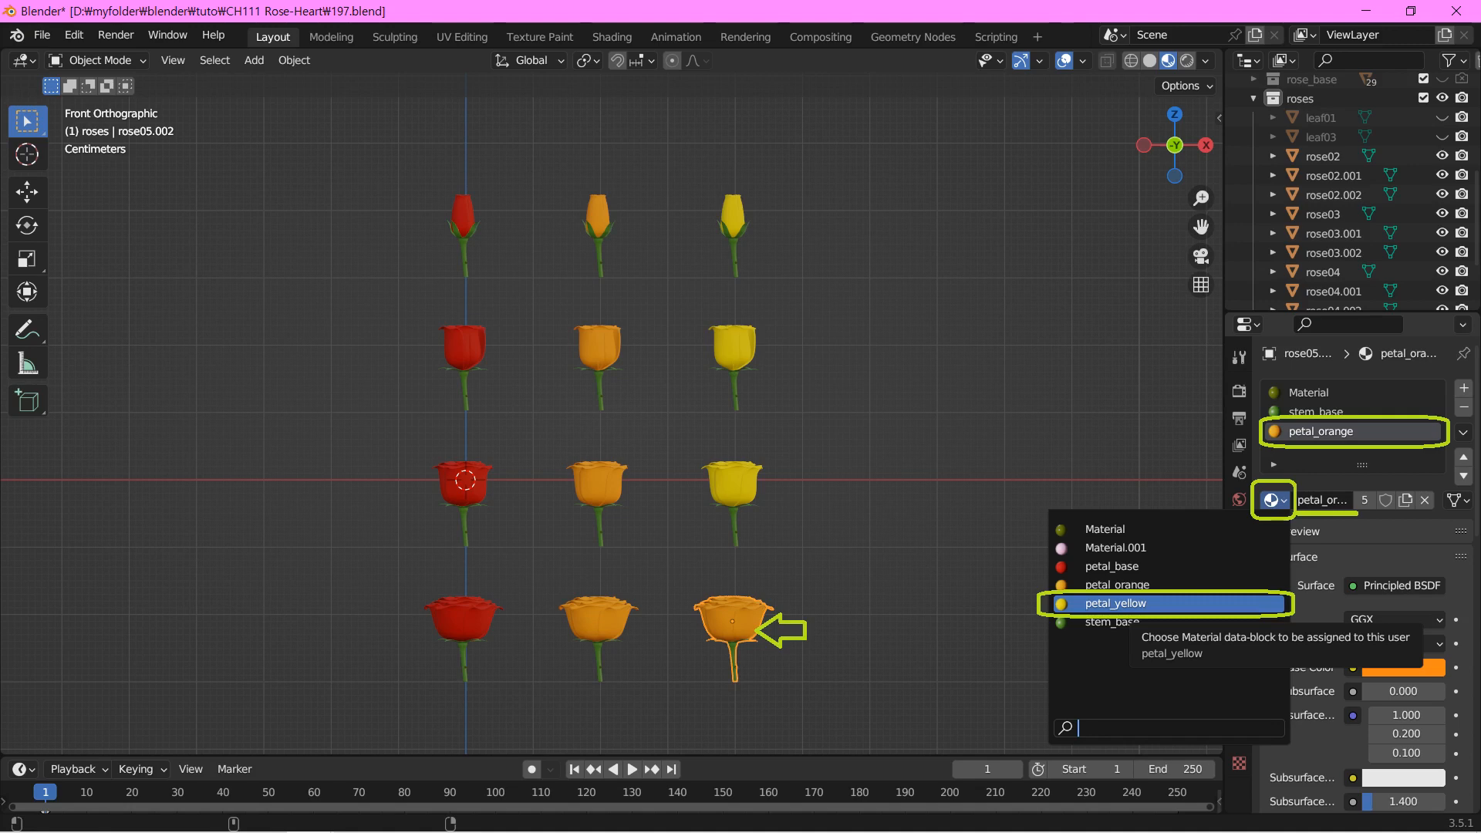
left_click(1116, 603)
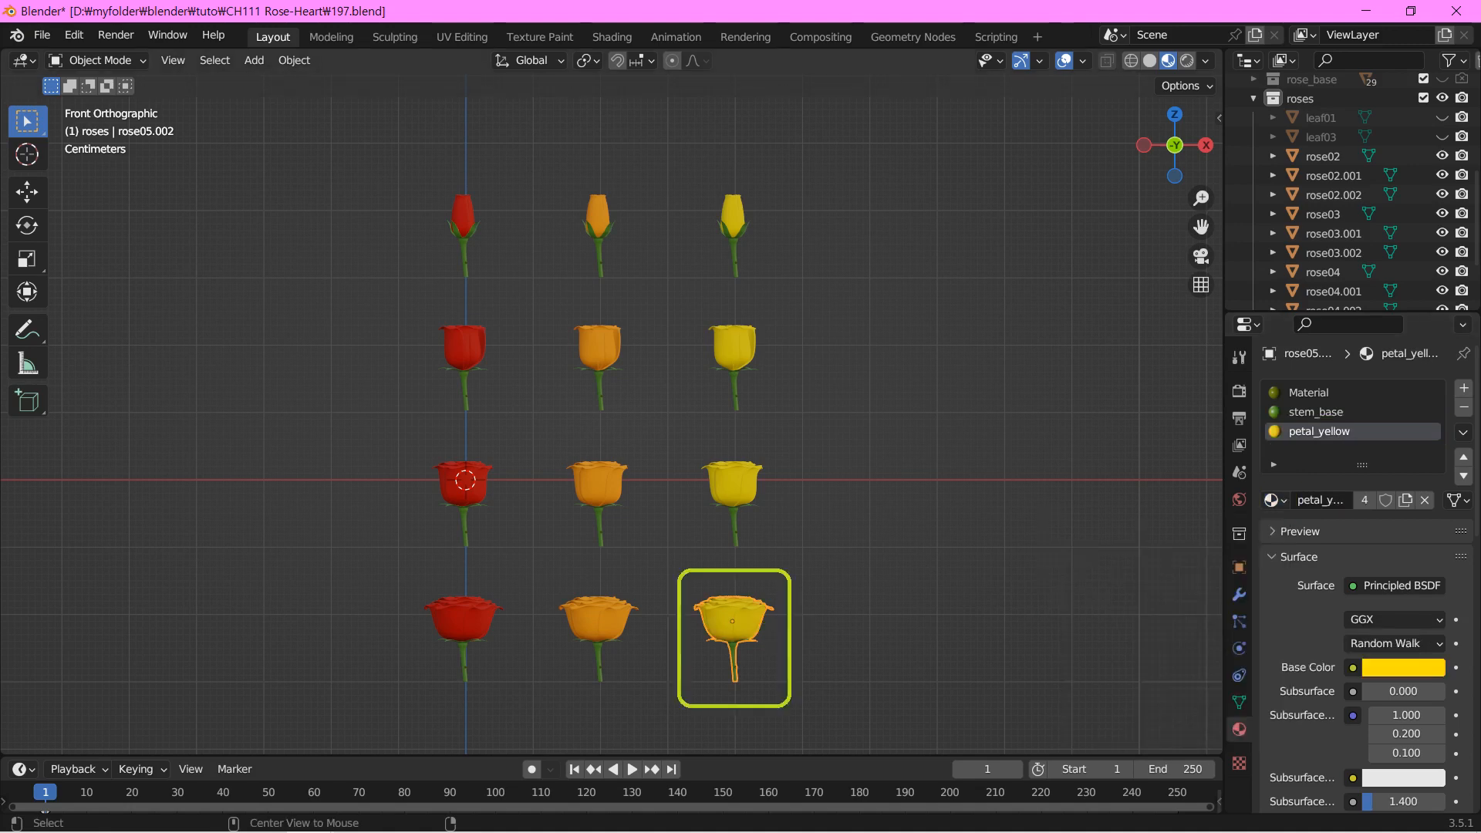
Duplicate the four yellow roses along X to form a fourth column
left_click_drag(683, 174, 784, 694)
key("shift+d")
key("x")
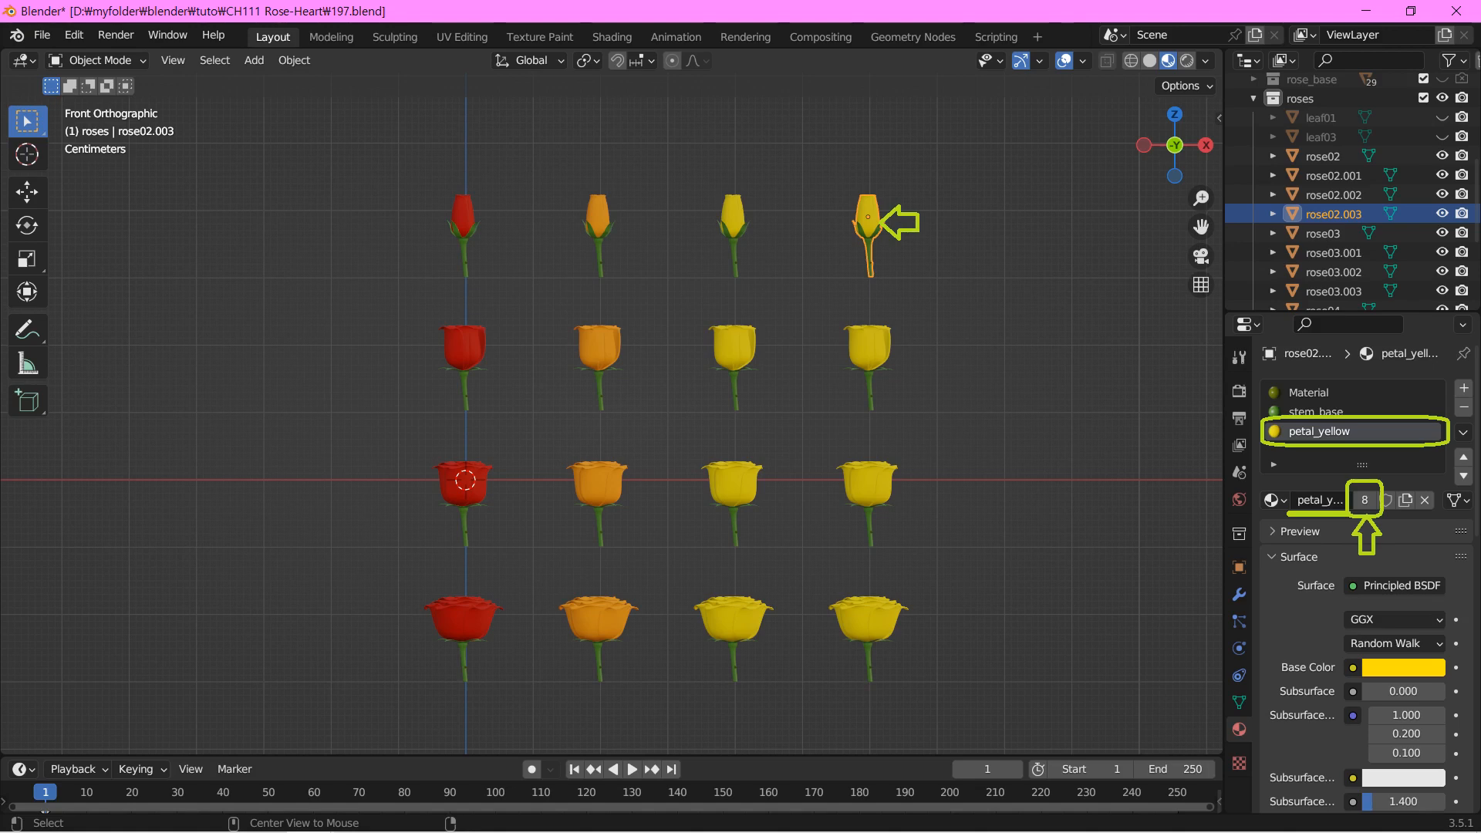
Make petal_yellow a single-user copy on the bud rose02.003 and rename it petal_pink
left_click(1364, 500)
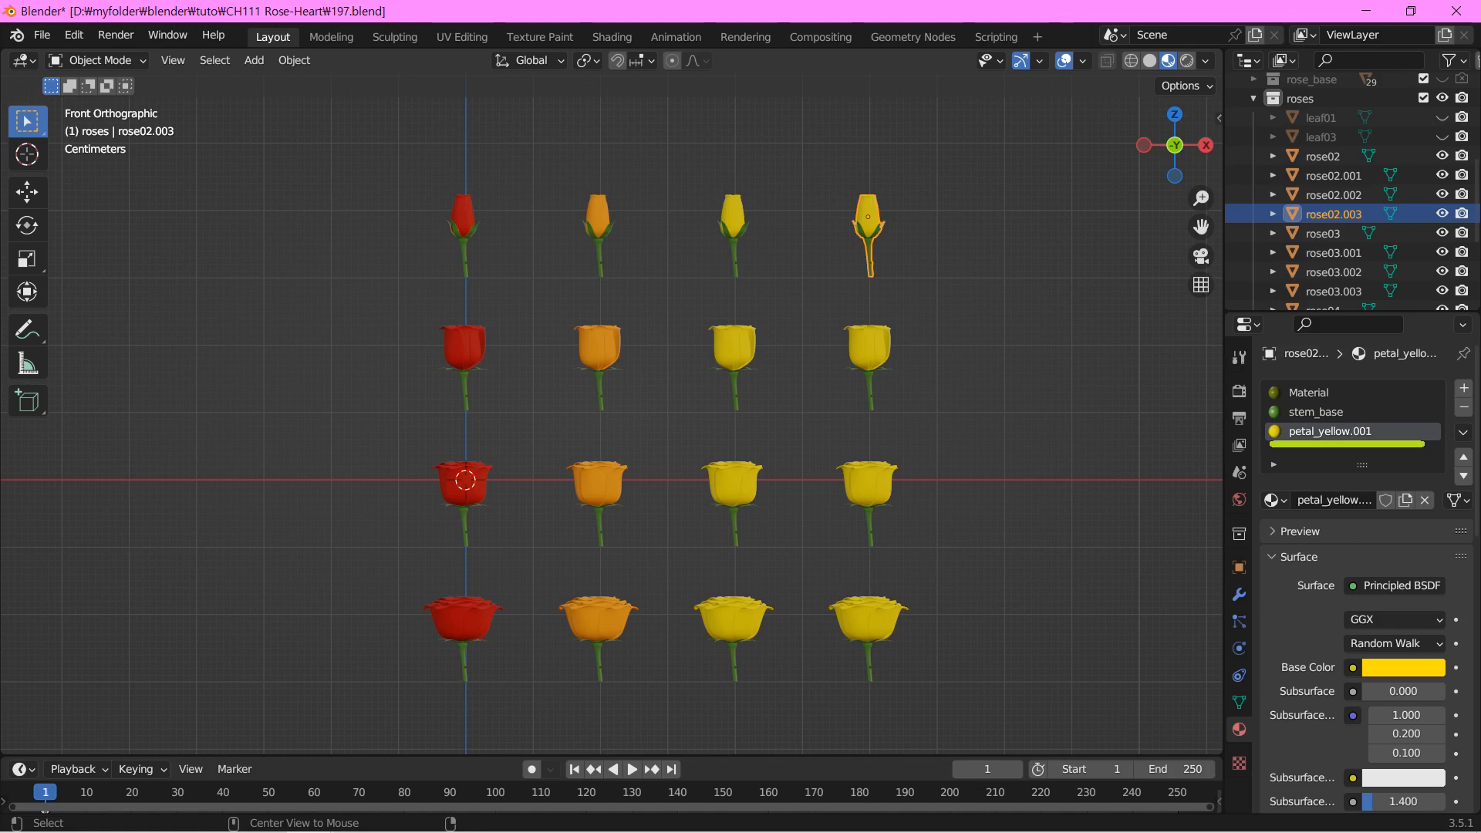
double_click(1327, 431)
type("petal_pink")
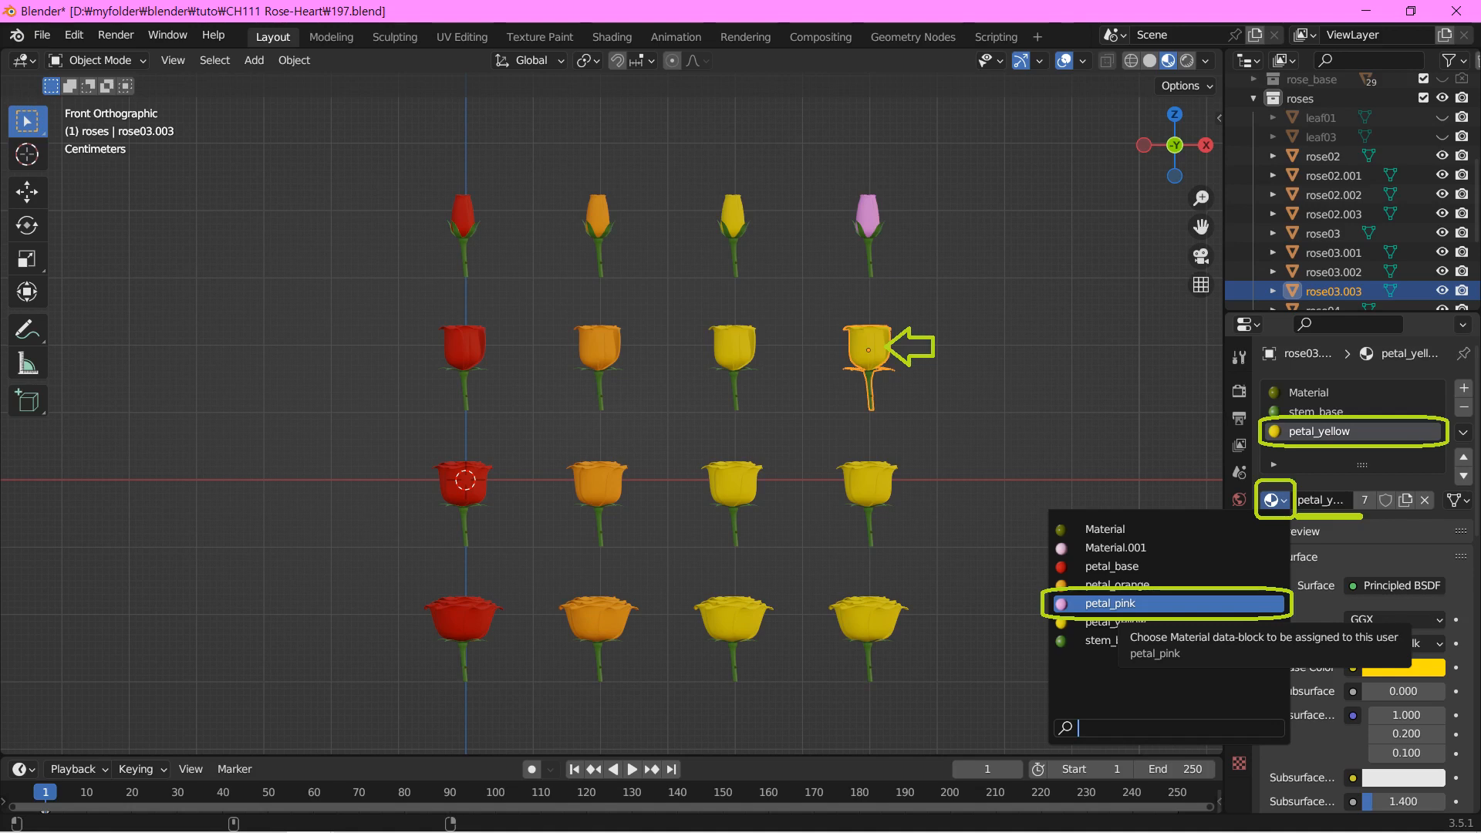
Assign petal_pink in place of petal_yellow on rose03.003, rose04.003 and rose05.003
left_click(1111, 604)
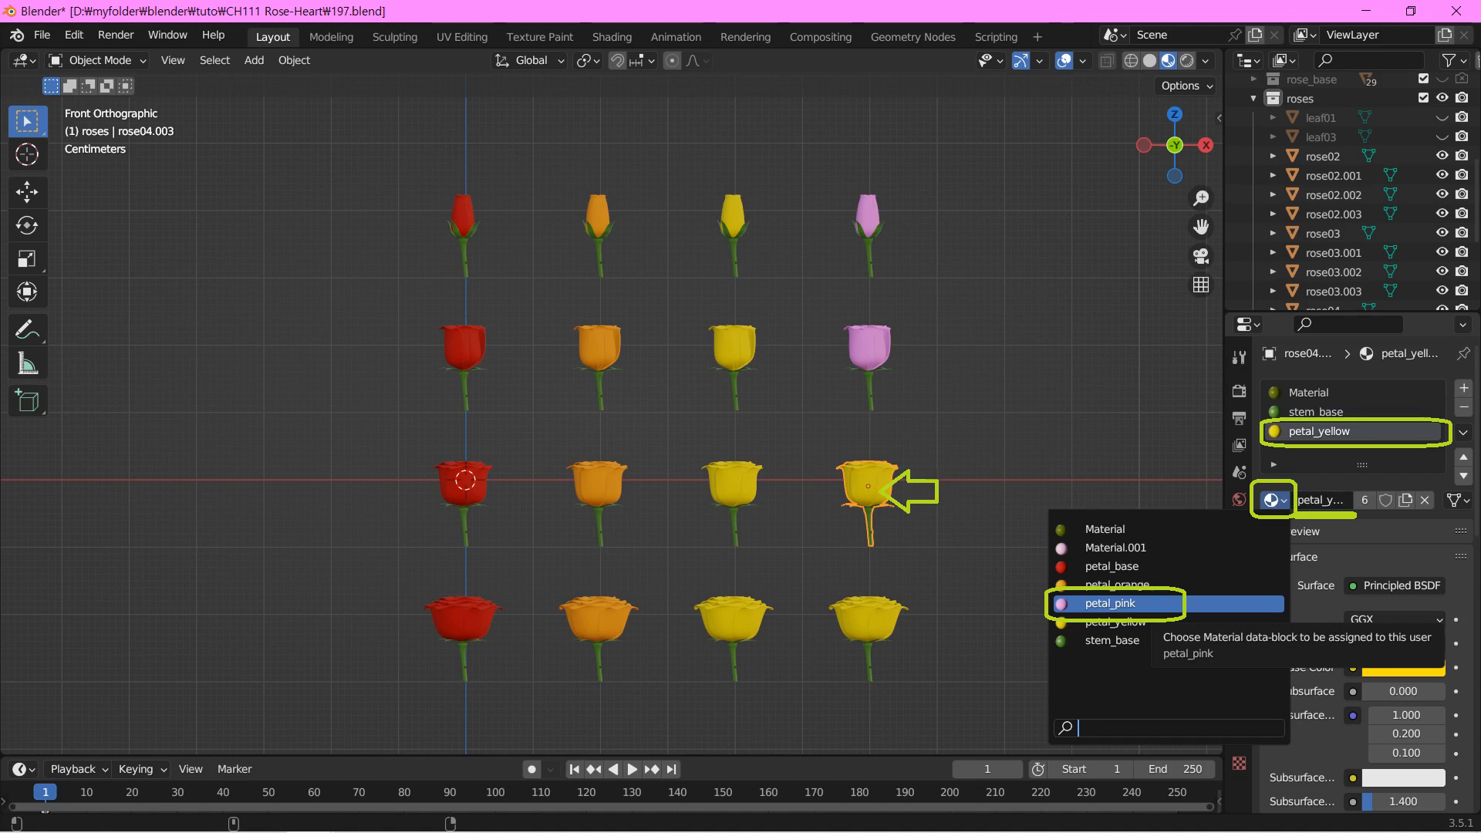
left_click(1111, 603)
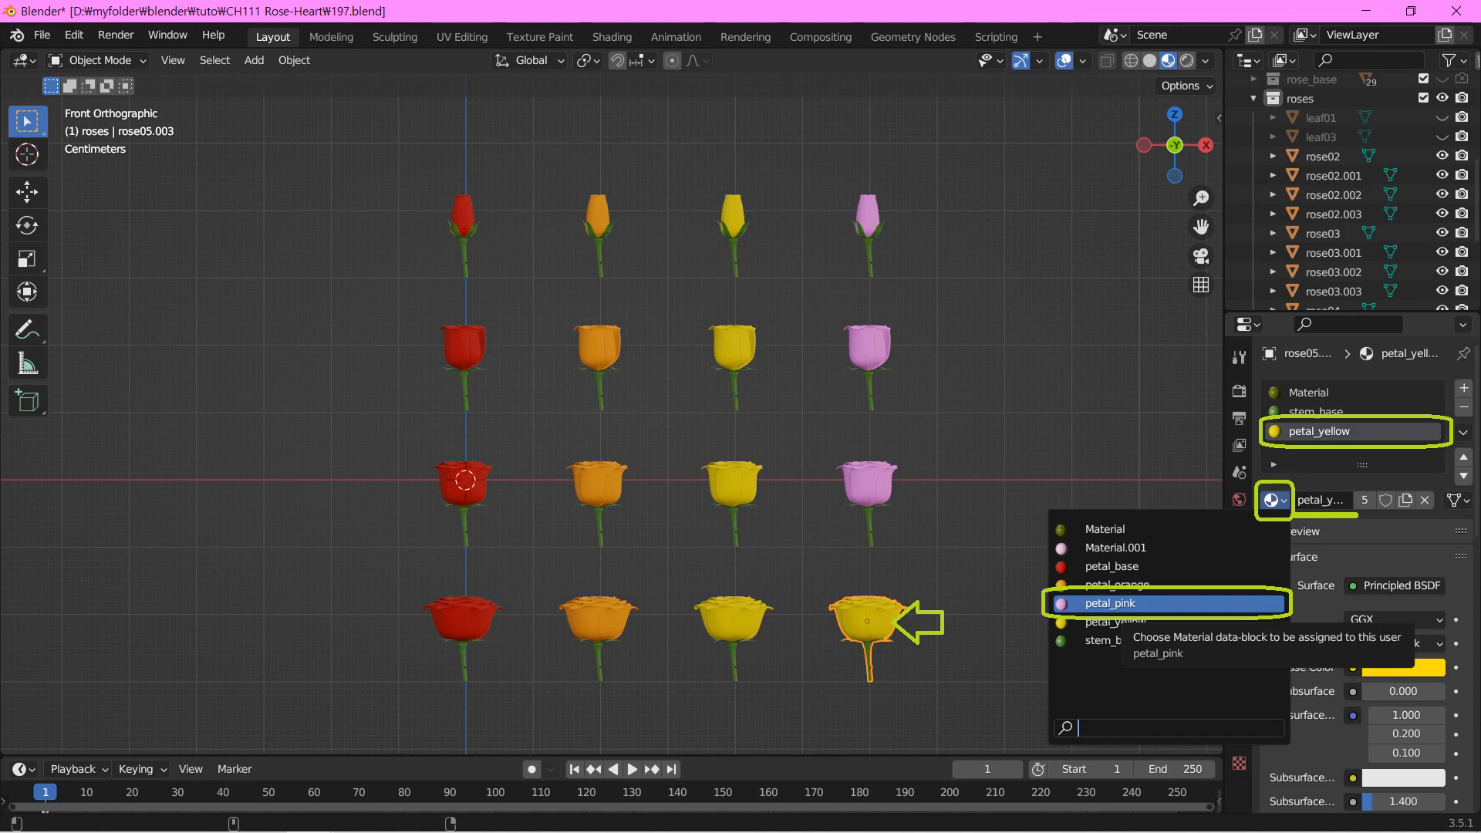
left_click(1110, 603)
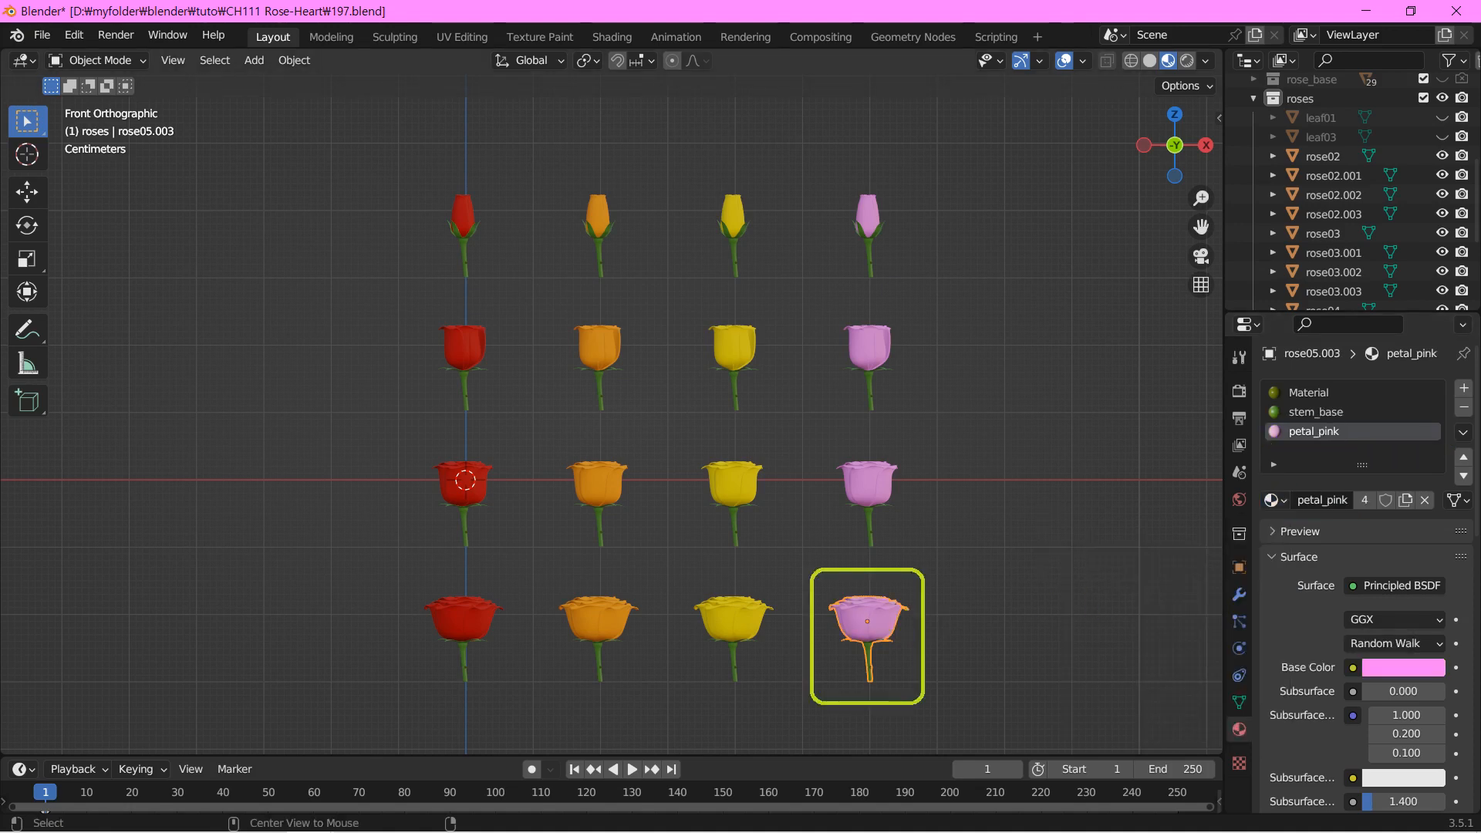